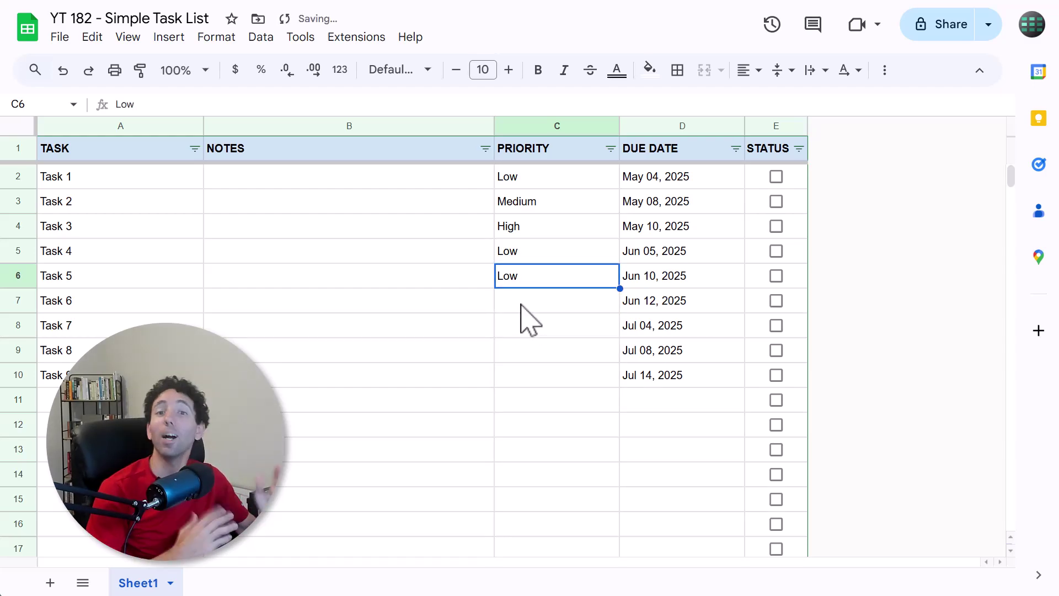
- Set the priorities of Tasks 6–9 to Medium, Low, Low and High
double_click(529, 302)
left_click(522, 348)
double_click(534, 331)
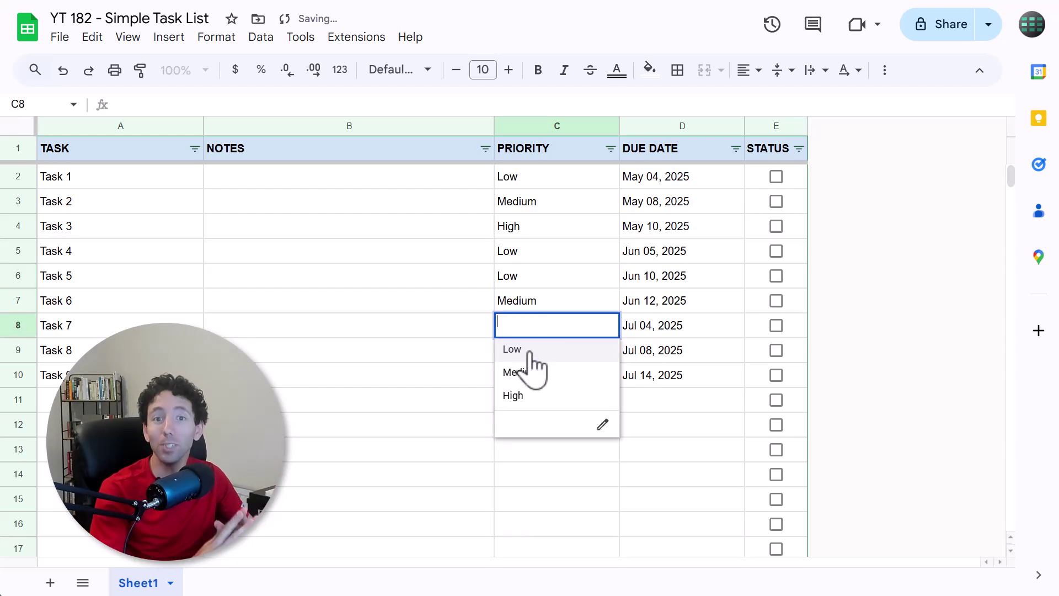
left_click(527, 349)
double_click(531, 359)
left_click(533, 393)
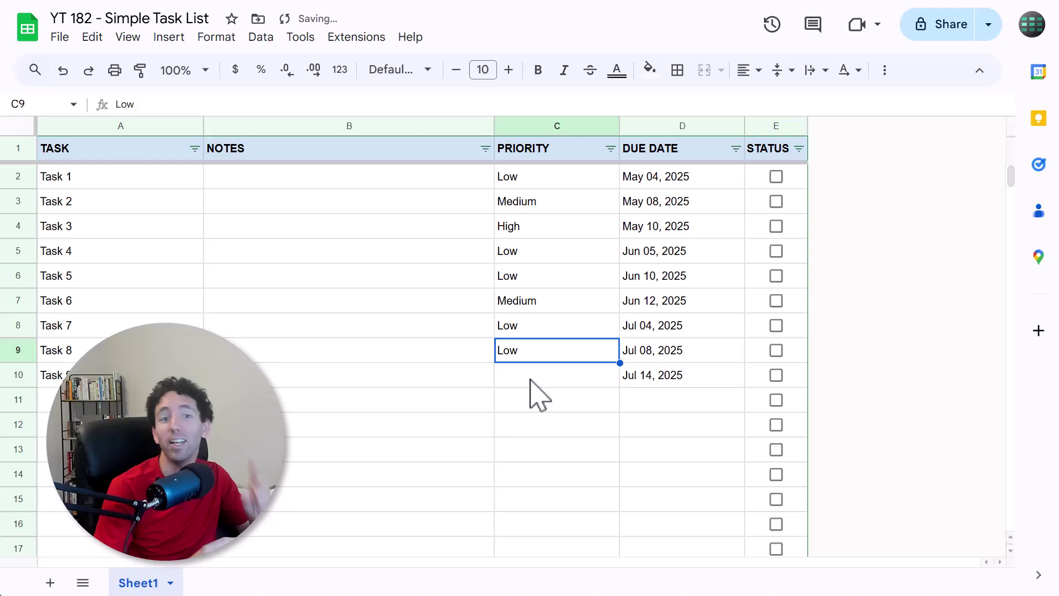
double_click(536, 377)
left_click(527, 444)
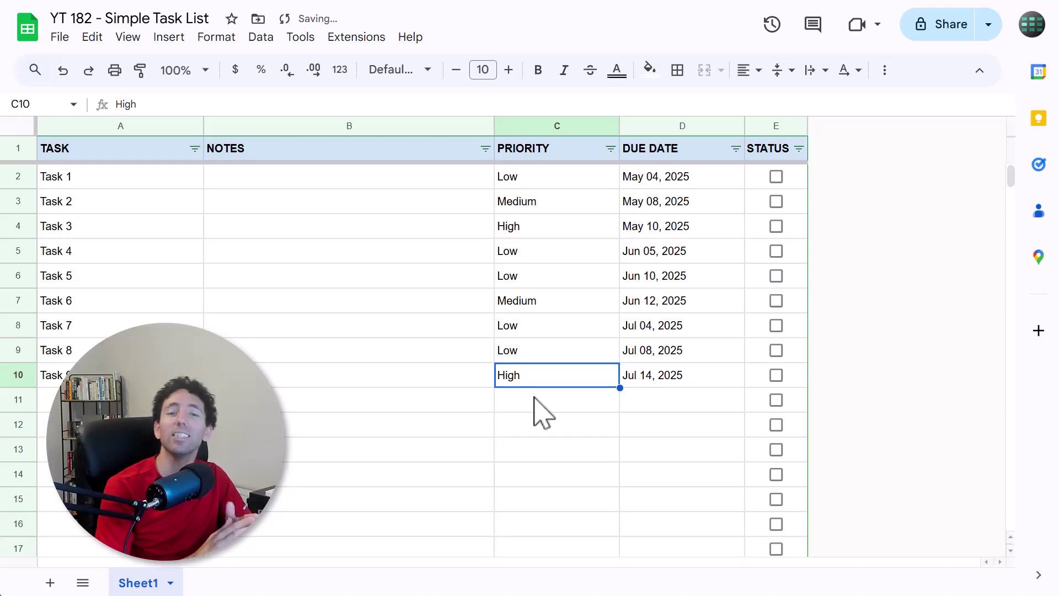
- Change Task 8's due date to Jul 18, 2025 and Task 9's to Jul 12, 2025
double_click(662, 353)
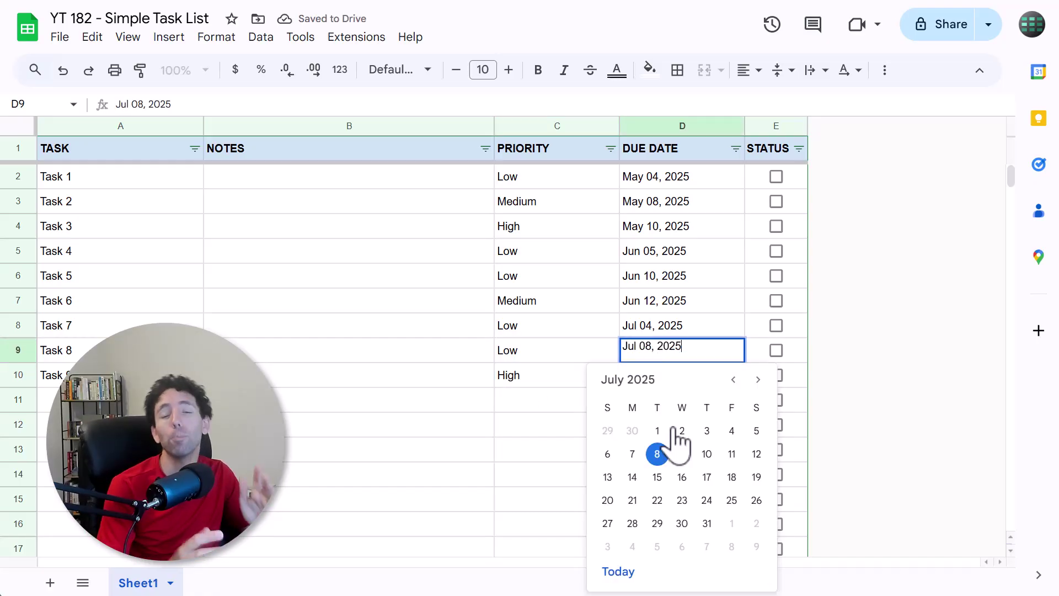
left_click(732, 476)
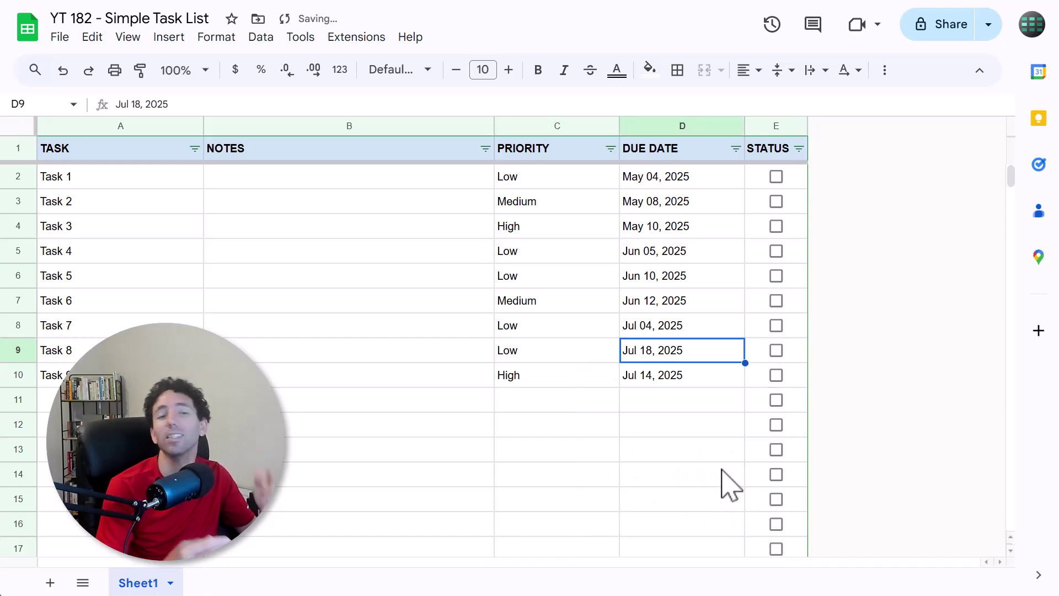
double_click(671, 394)
left_click(756, 225)
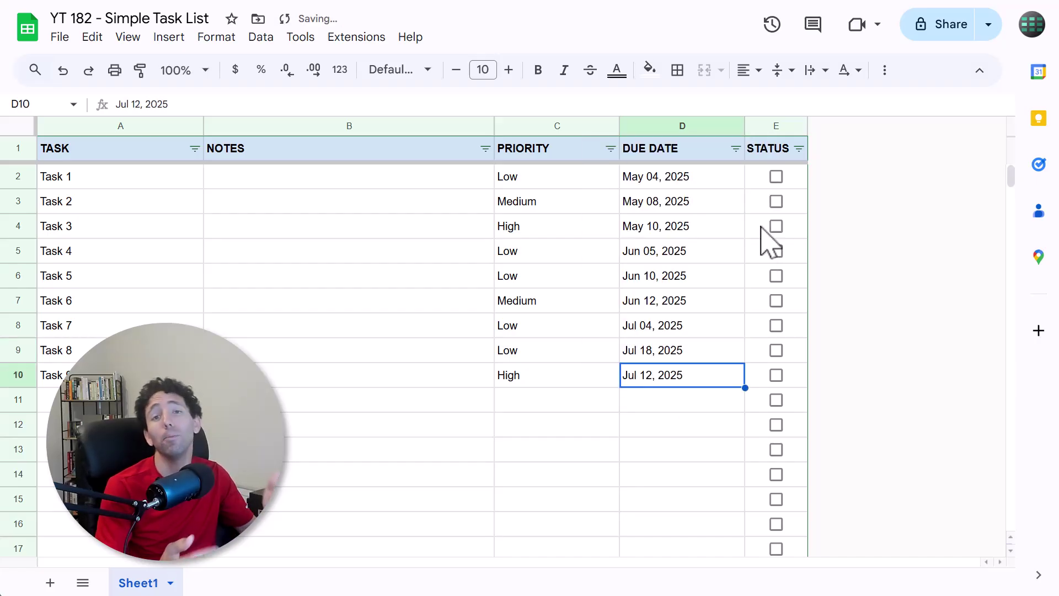
- Tick the STATUS checkboxes to mark Tasks 1 through 4 as completed
left_click(776, 176)
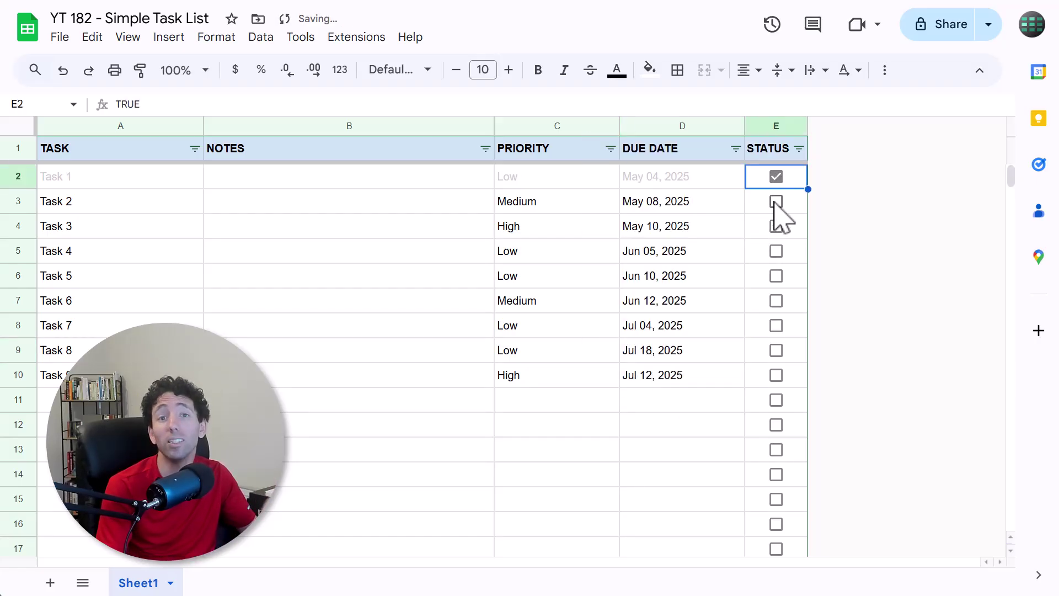
left_click(776, 202)
left_click(777, 227)
left_click(776, 251)
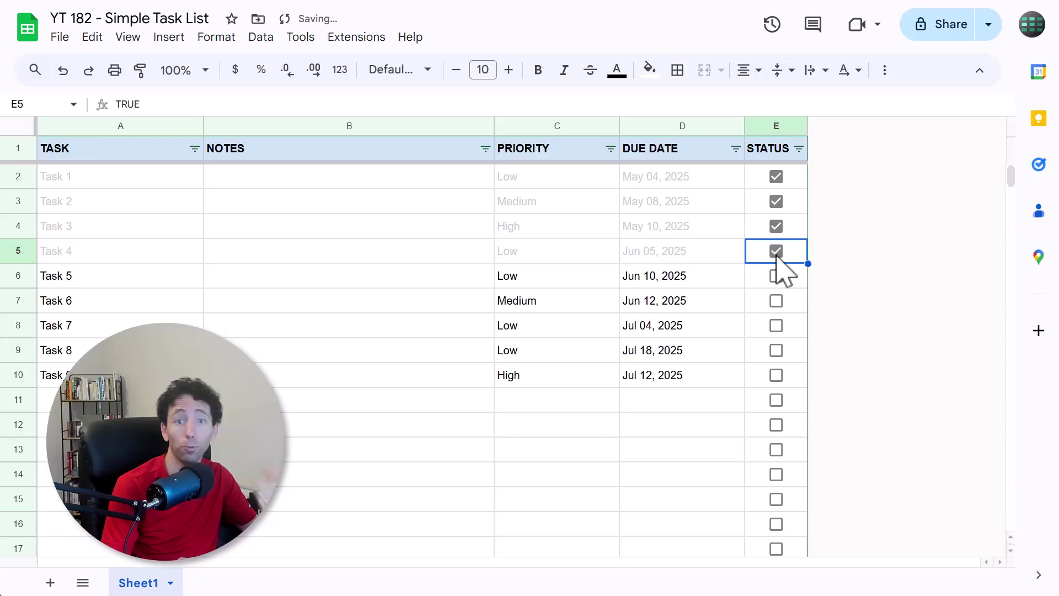
- Sort by due date A-Z, priority Z-A, then task name A-Z, and mark Tasks 5 and 6 completed
left_click(736, 148)
left_click(554, 174)
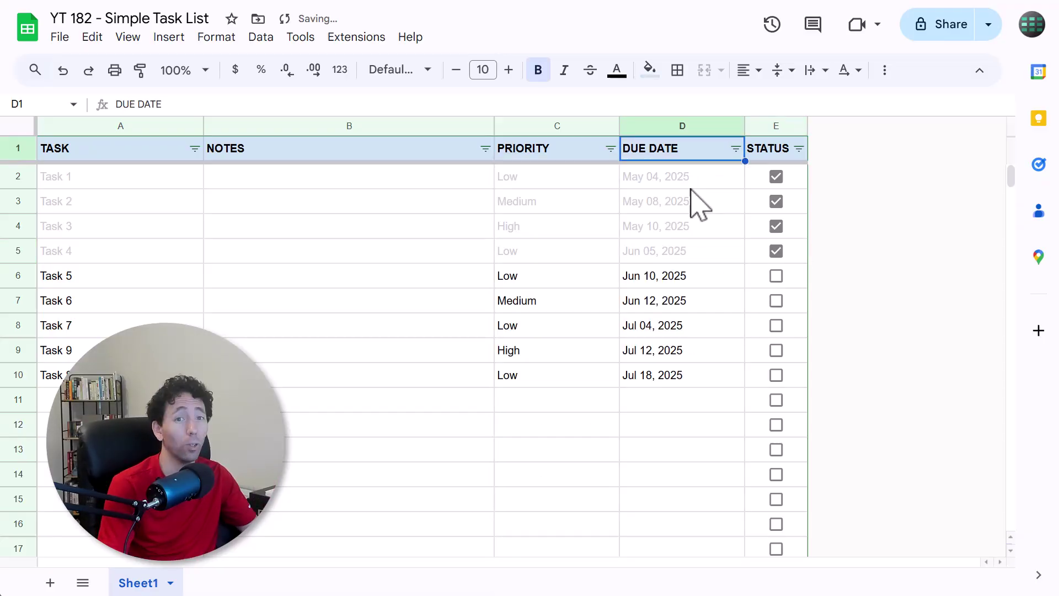
left_click(611, 149)
left_click(535, 207)
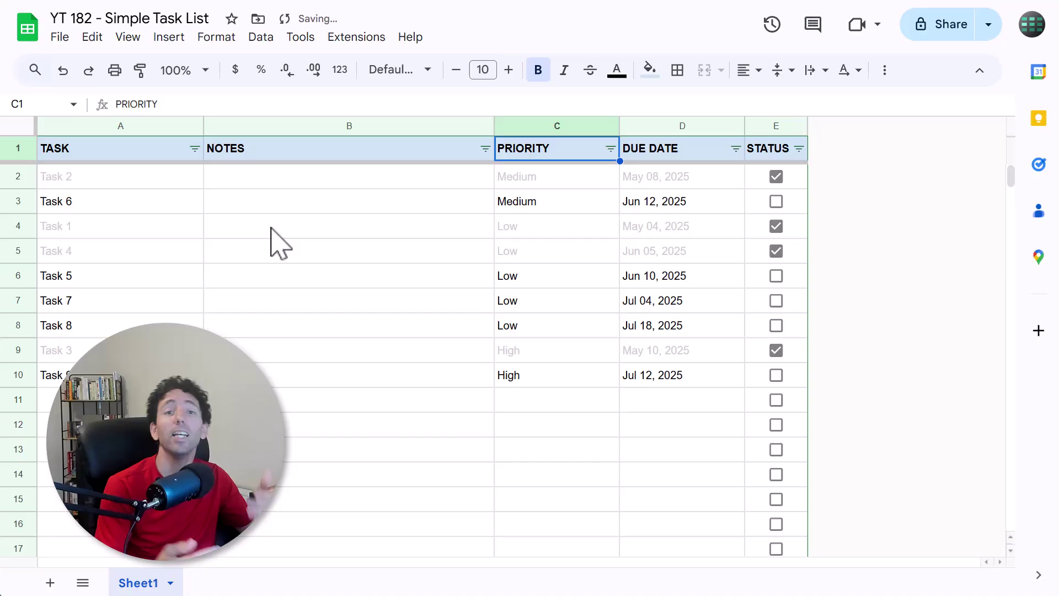
left_click(195, 149)
left_click(225, 175)
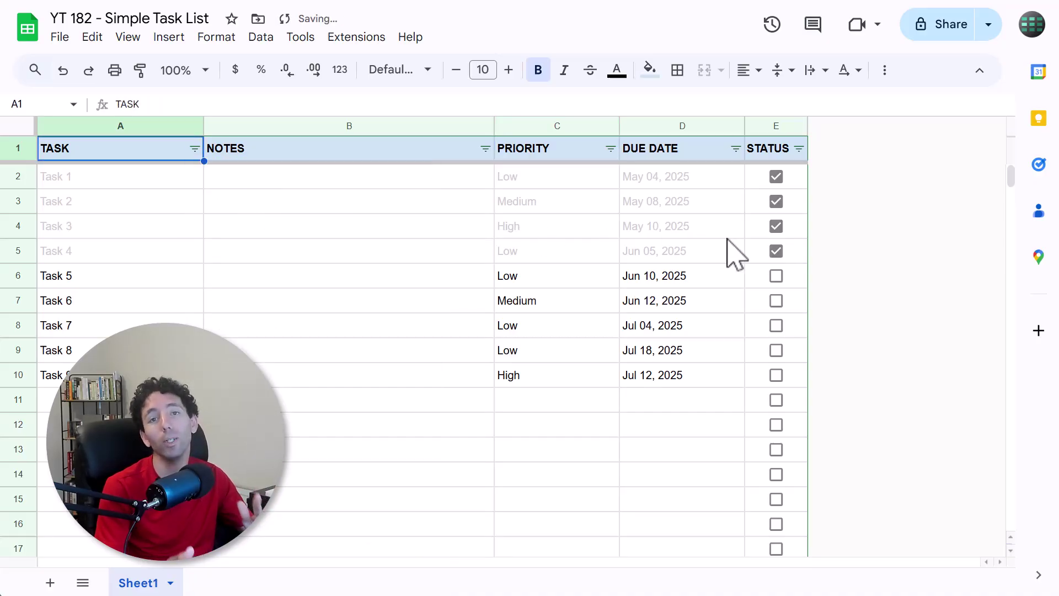
left_click(777, 275)
left_click(776, 302)
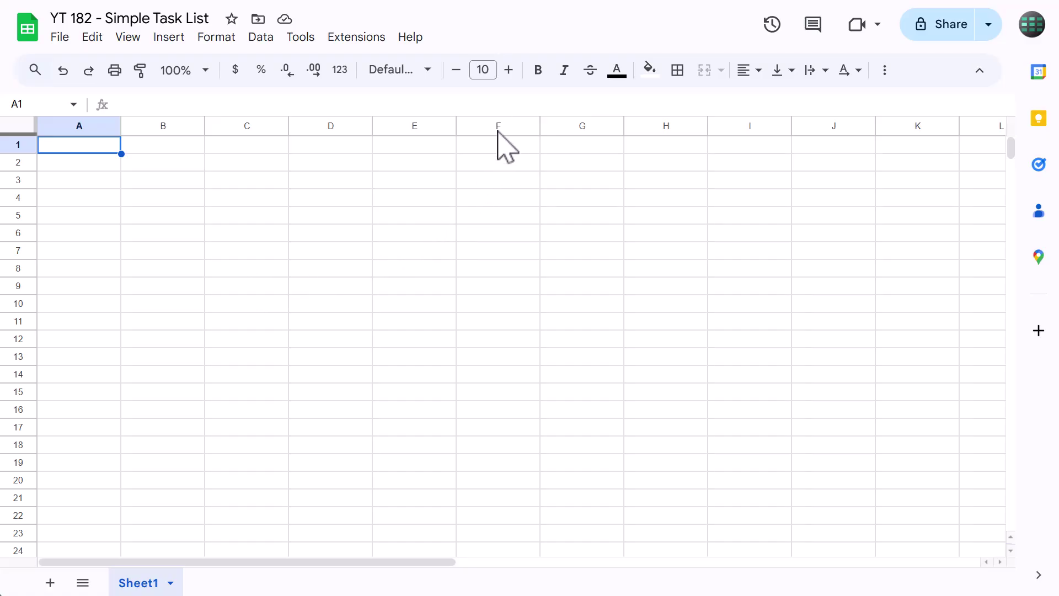
- Delete columns F through Z, then select rows 1:1000 through the Name box
left_click_drag(499, 127, 914, 126)
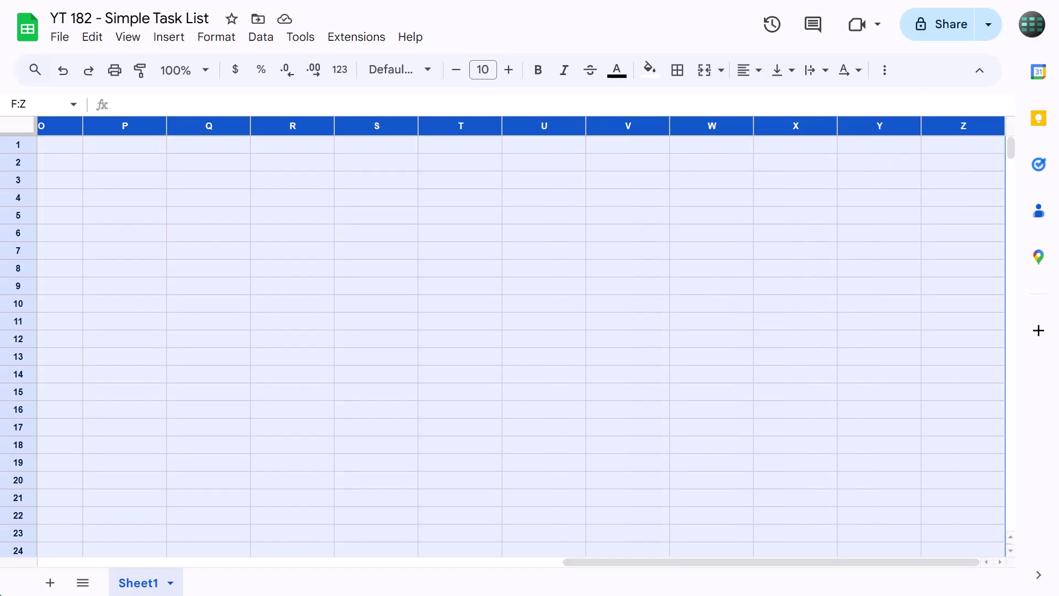
right_click(807, 120)
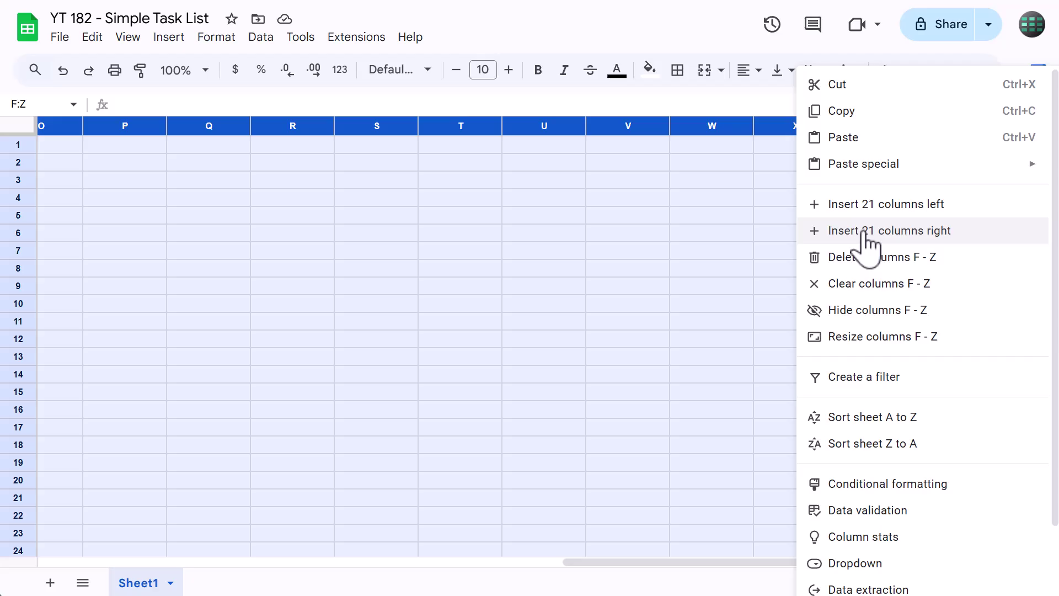
left_click(875, 279)
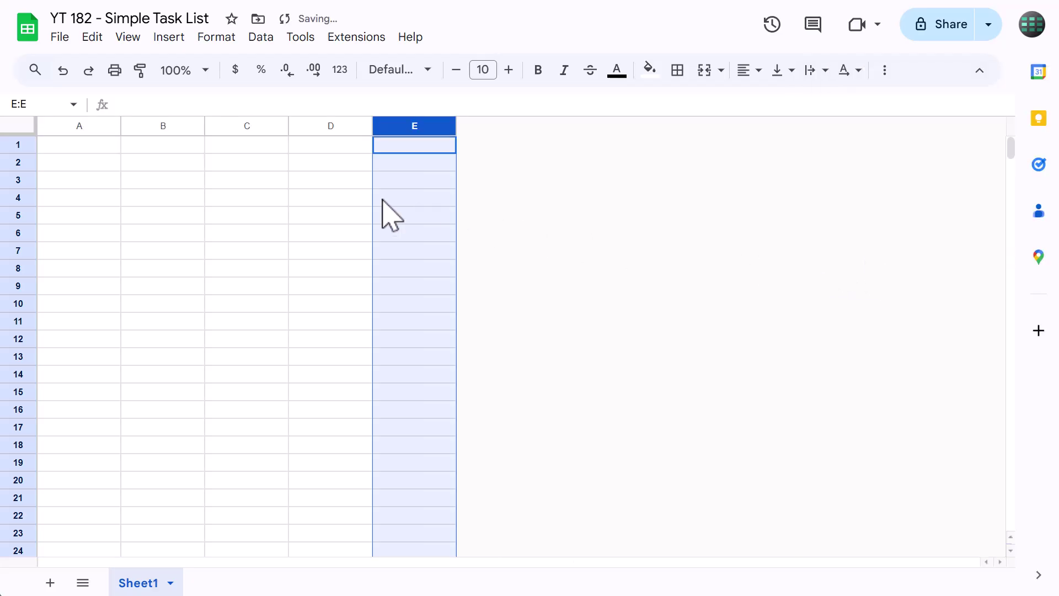
left_click(48, 104)
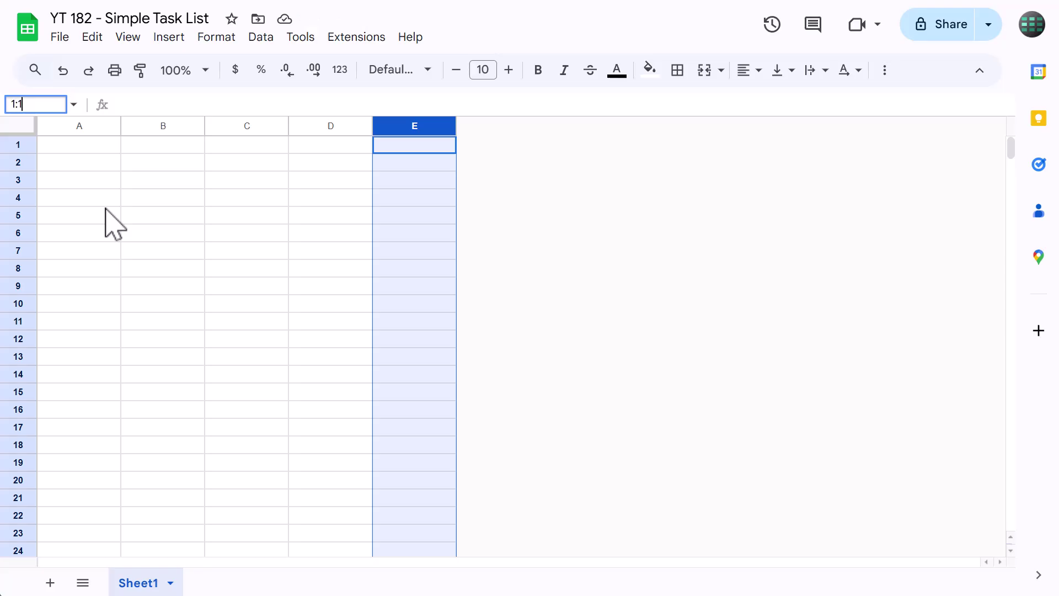
key("Return")
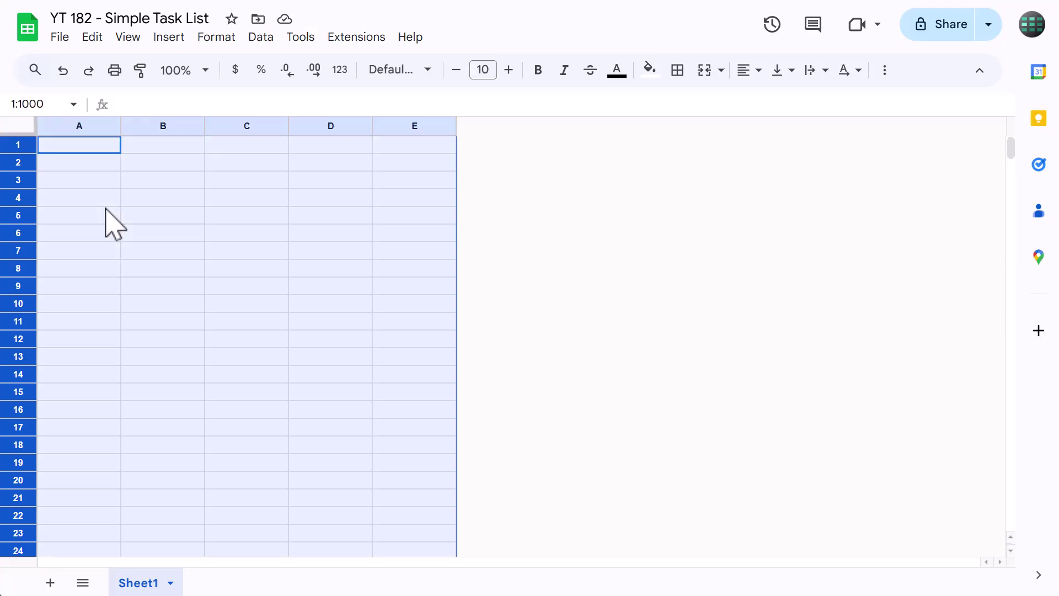
- Resize rows 1–1000 to a height of 30 pixels
right_click(24, 190)
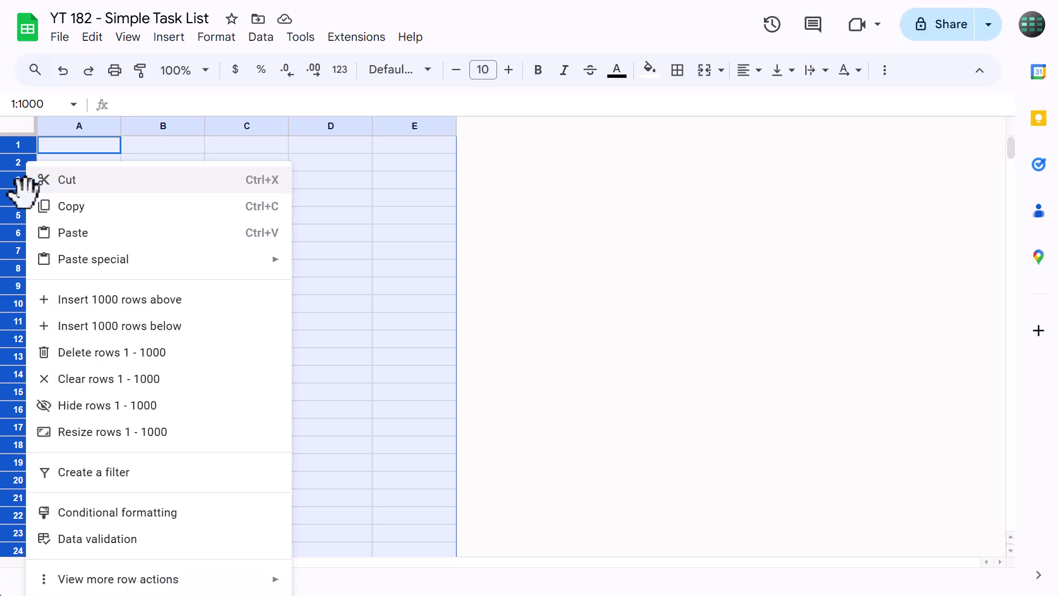
left_click(86, 433)
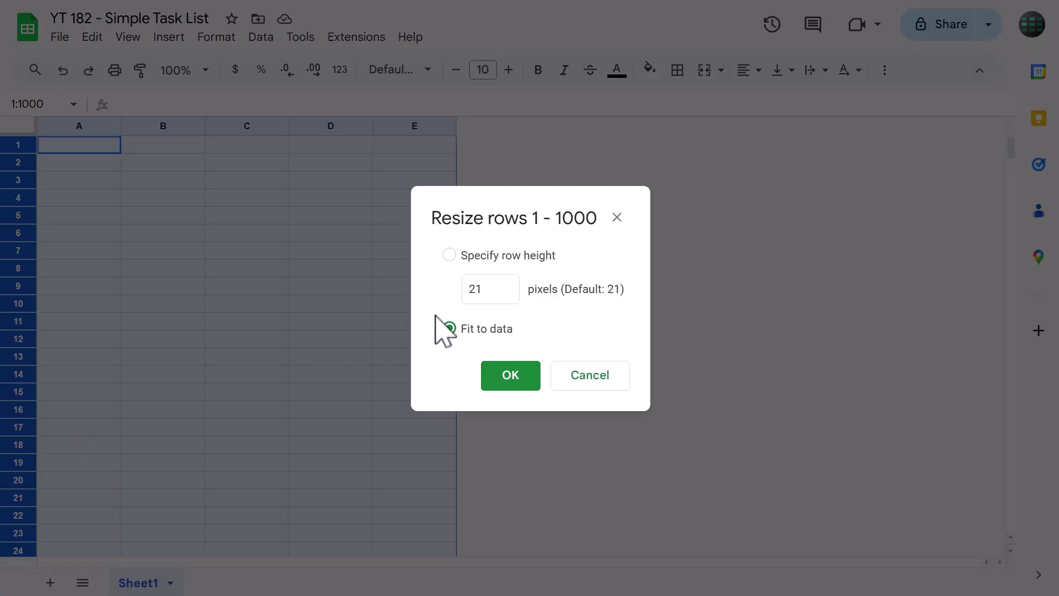
left_click_drag(487, 290, 458, 292)
type("30")
left_click(436, 296)
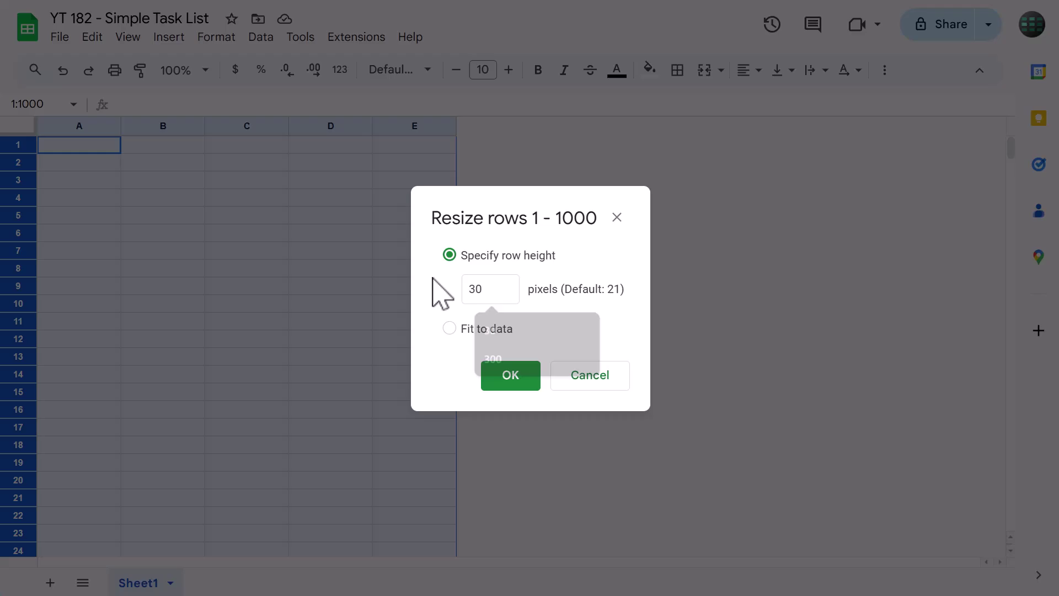
left_click(508, 377)
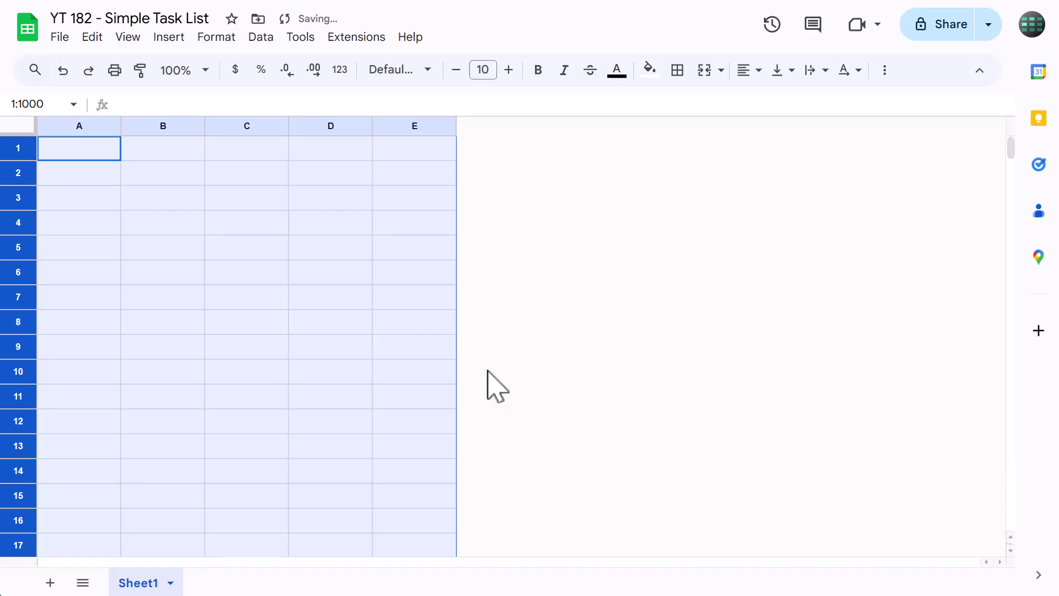
- Set all cells to left horizontal alignment and middle vertical alignment
left_click(751, 73)
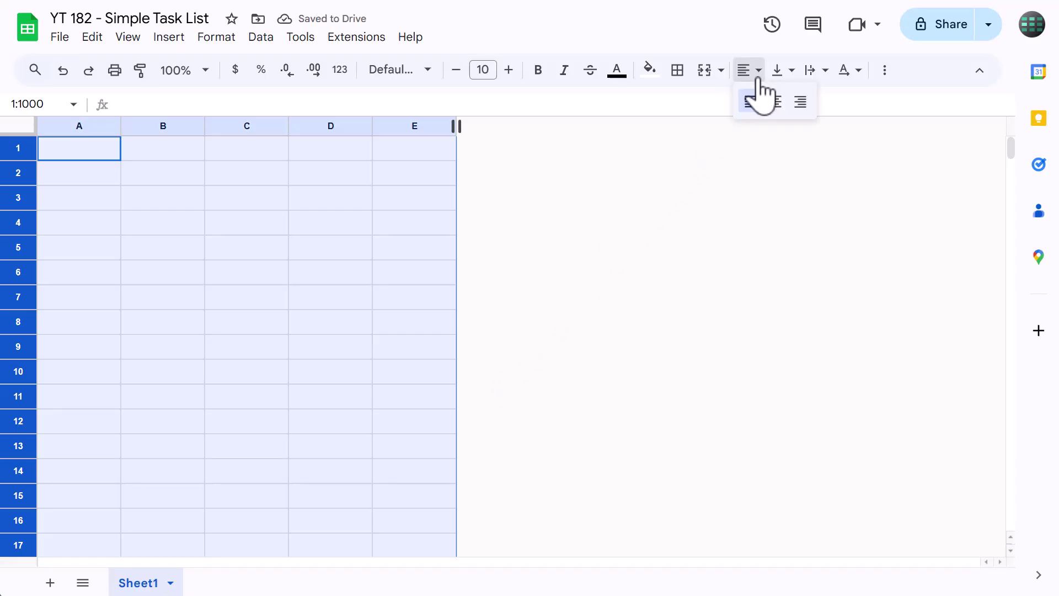
left_click(752, 110)
left_click(781, 71)
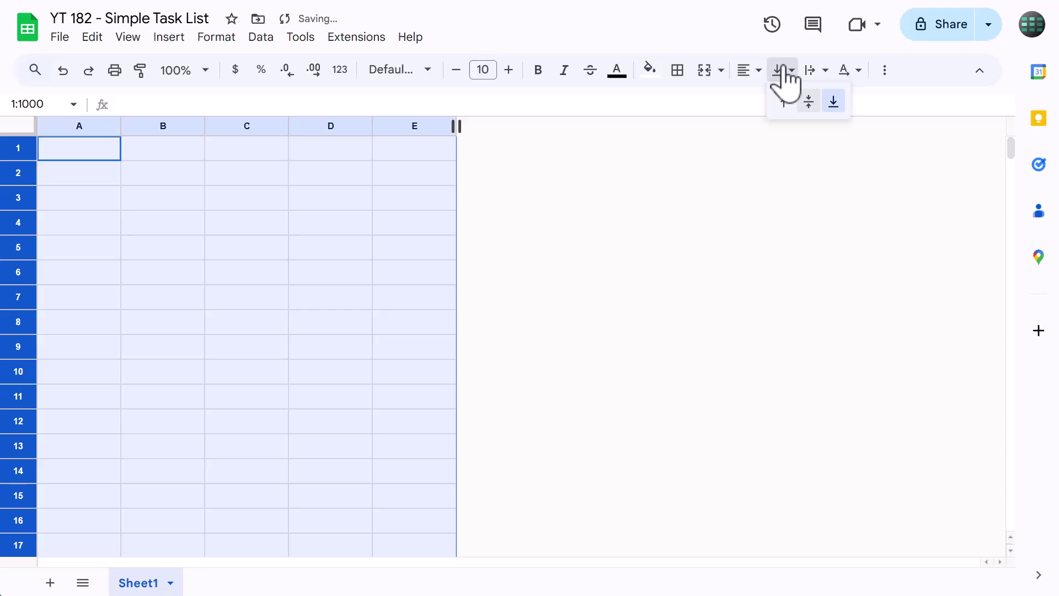
left_click(809, 102)
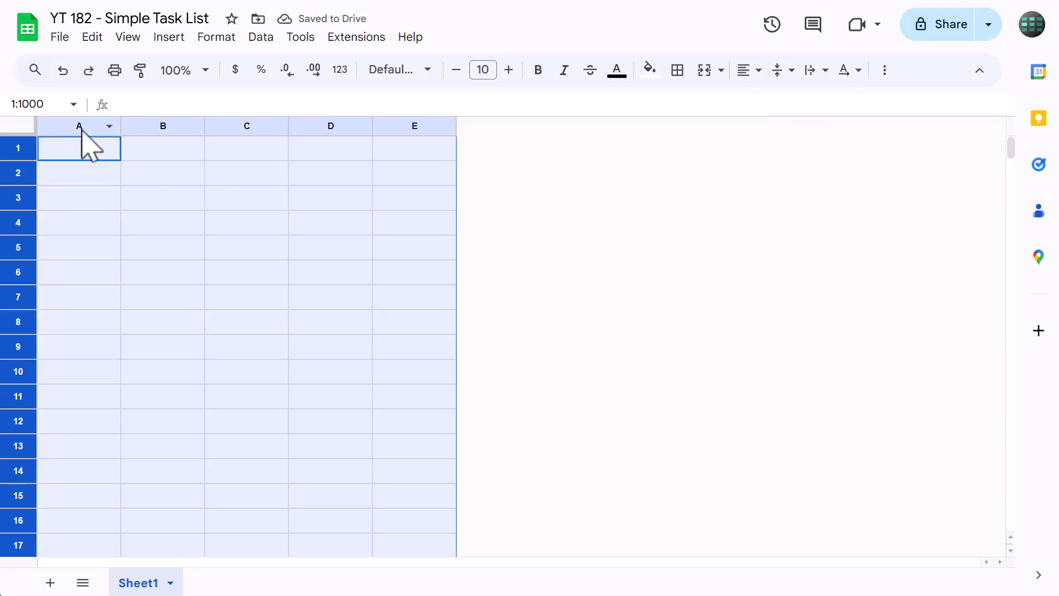
- Widen column A to 200 pixels
left_click(78, 126)
right_click(59, 124)
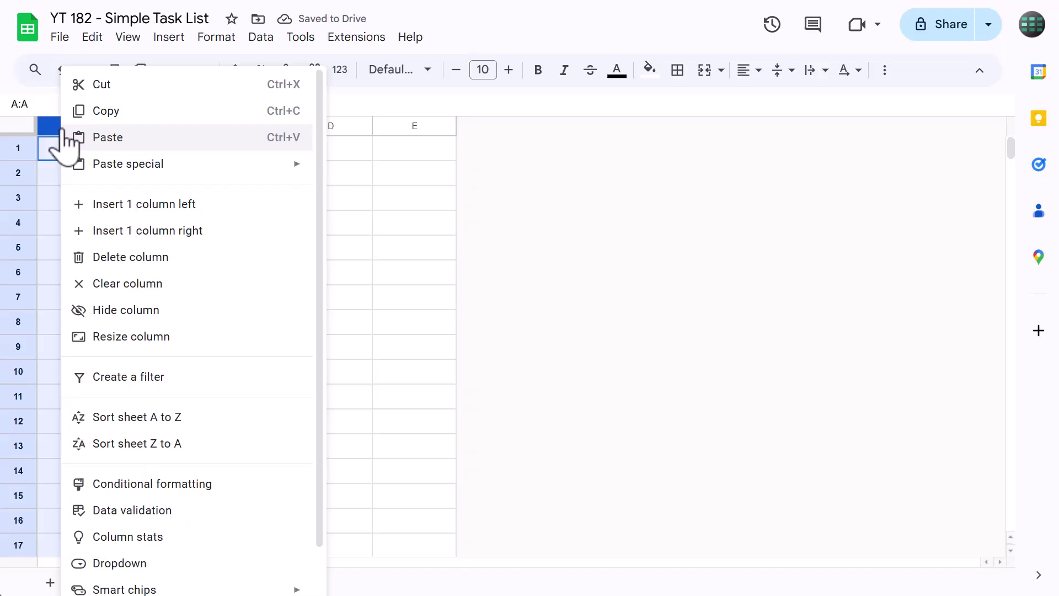
left_click(125, 346)
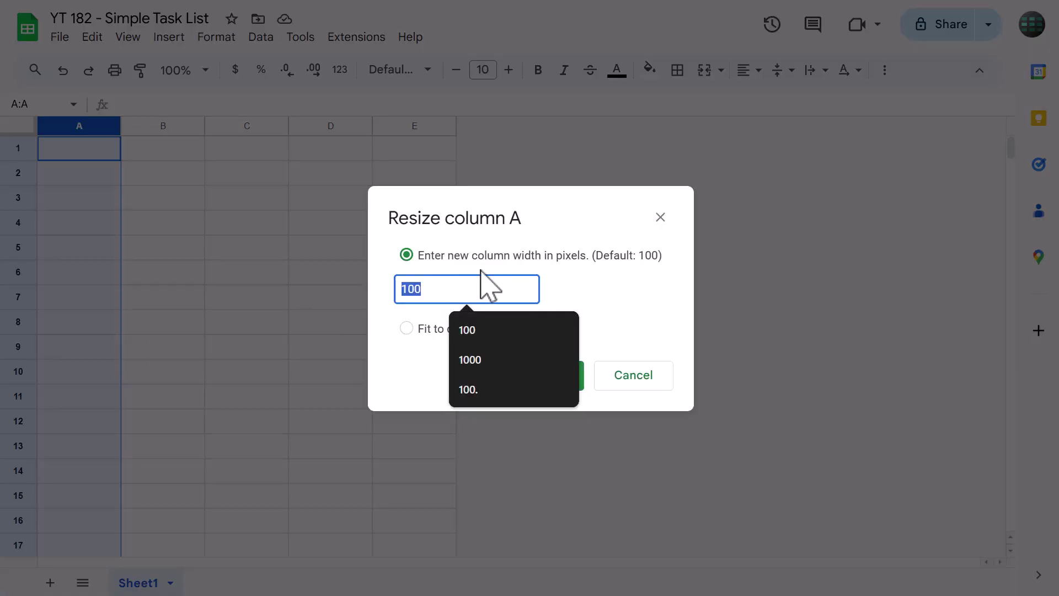
type("200")
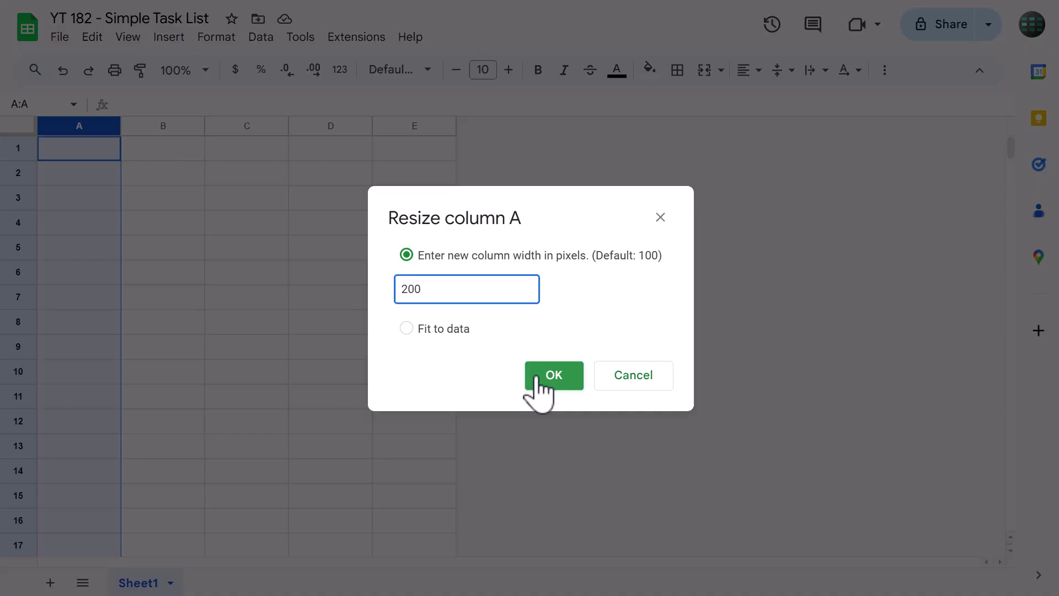
left_click(554, 375)
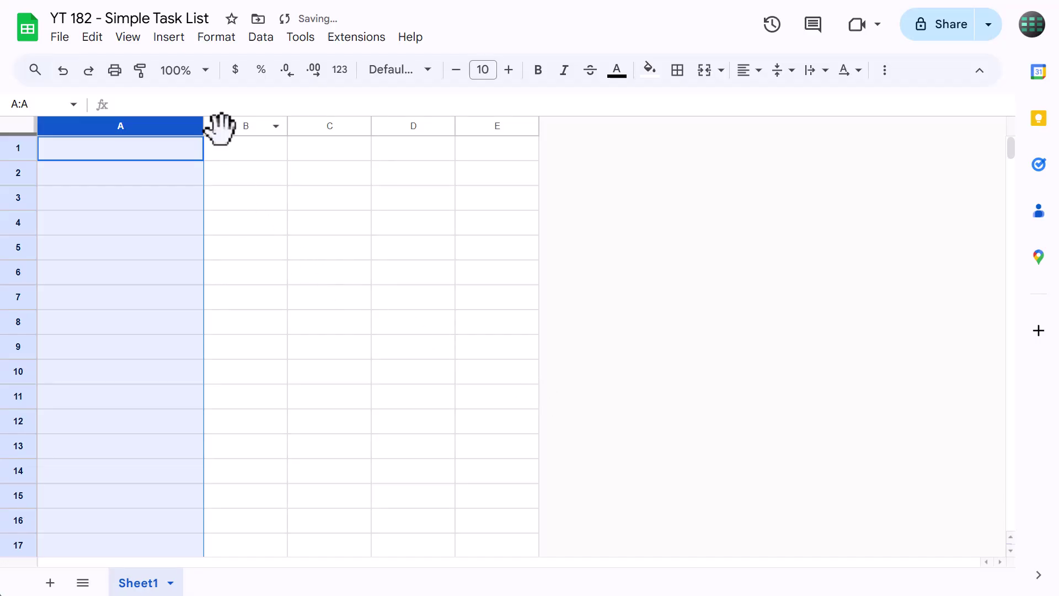
- Widen column B to 350 pixels
left_click(220, 126)
right_click(219, 122)
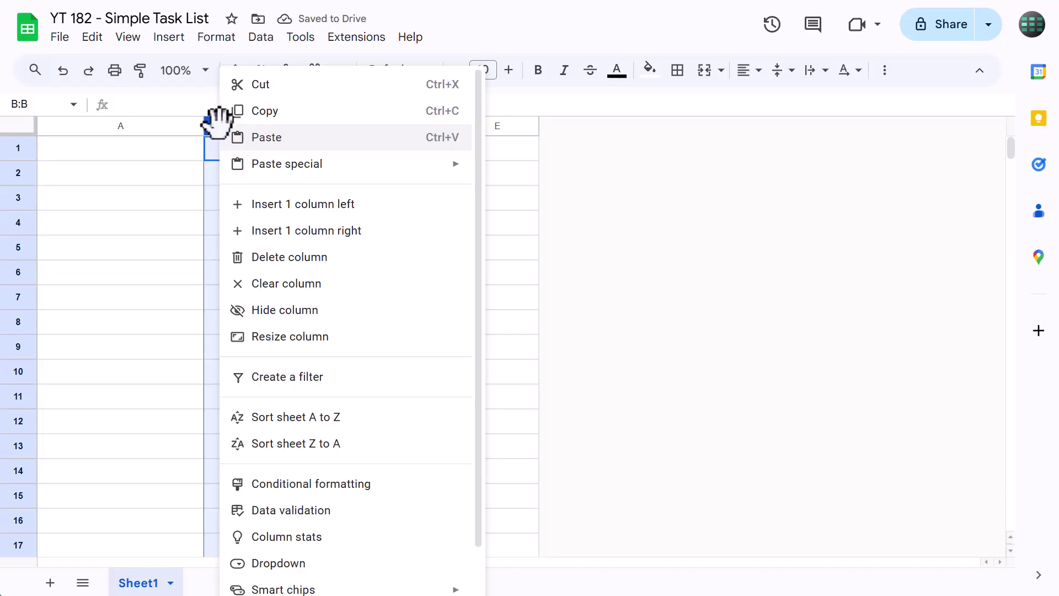
left_click(283, 335)
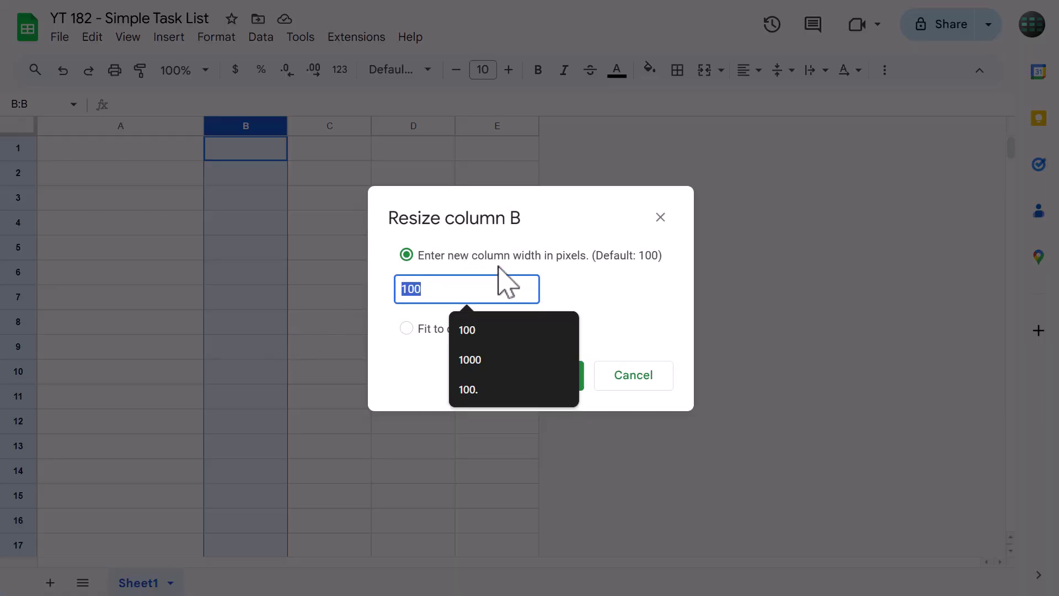
type("350")
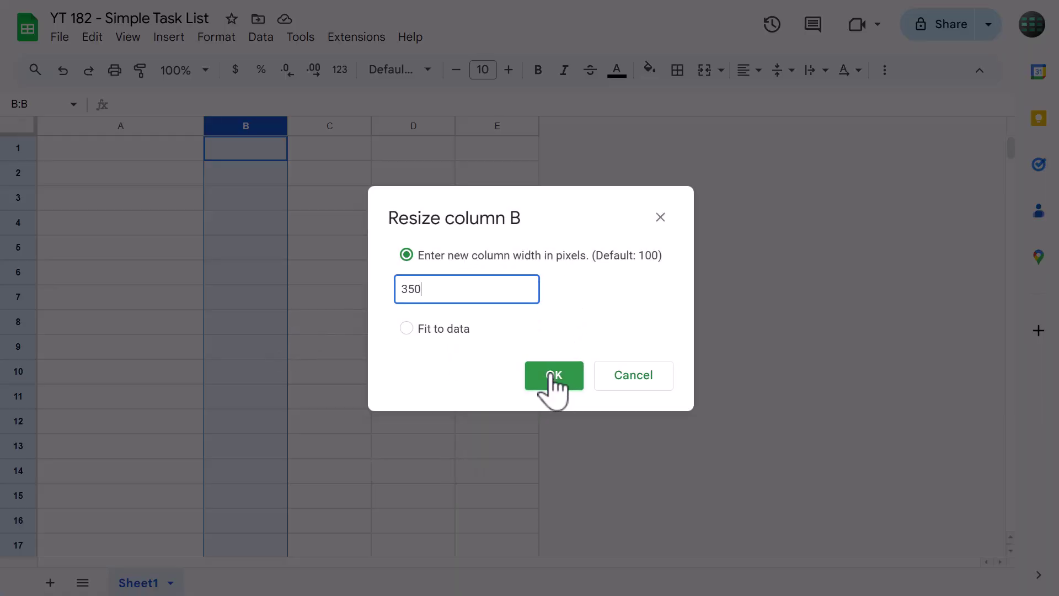
left_click(554, 377)
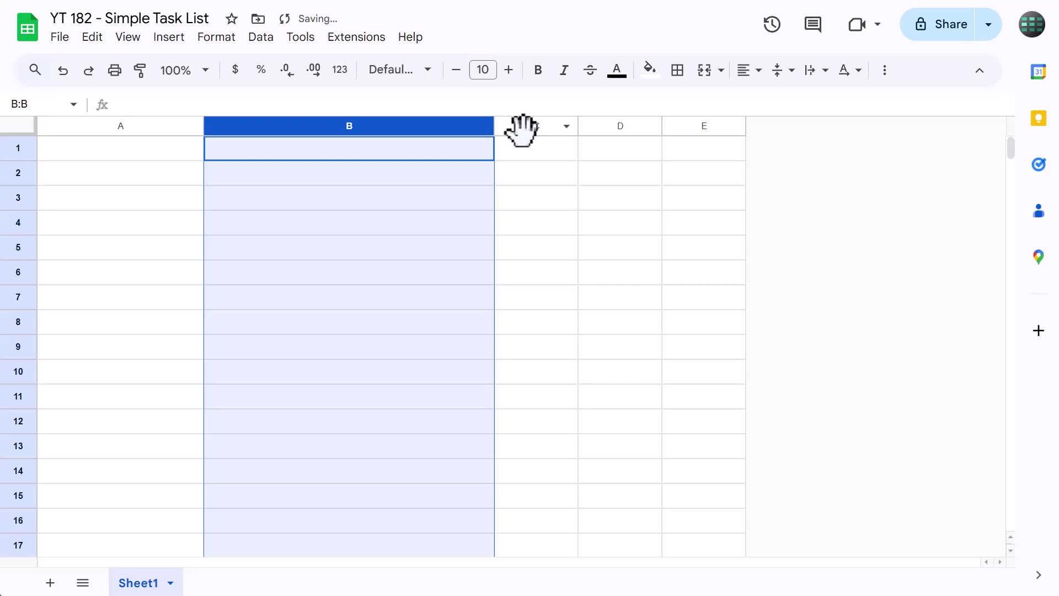
- Set columns C and D to 150 pixels wide
left_click_drag(524, 126, 597, 124)
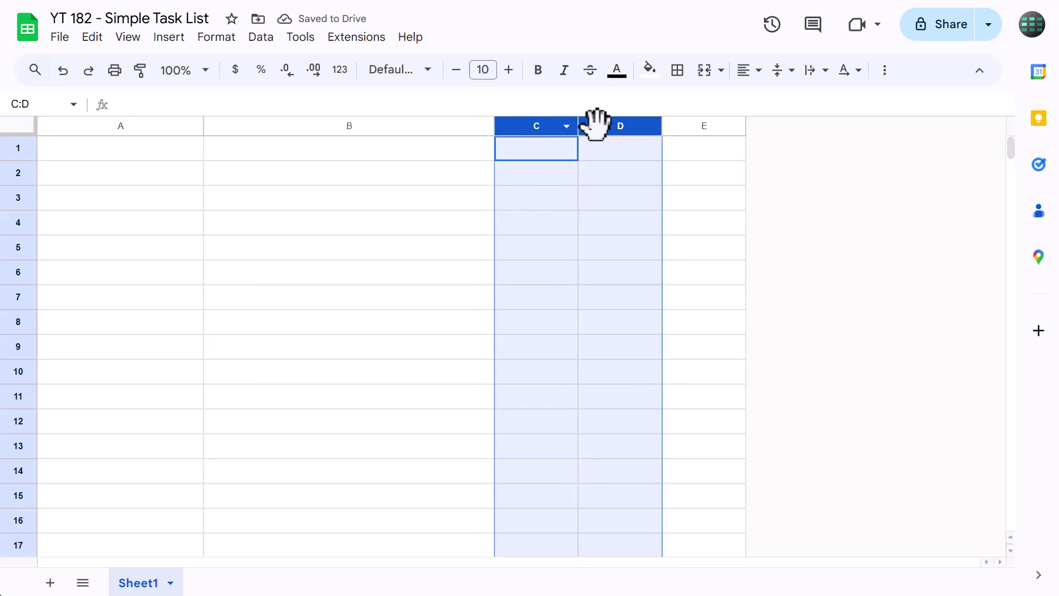
right_click(597, 124)
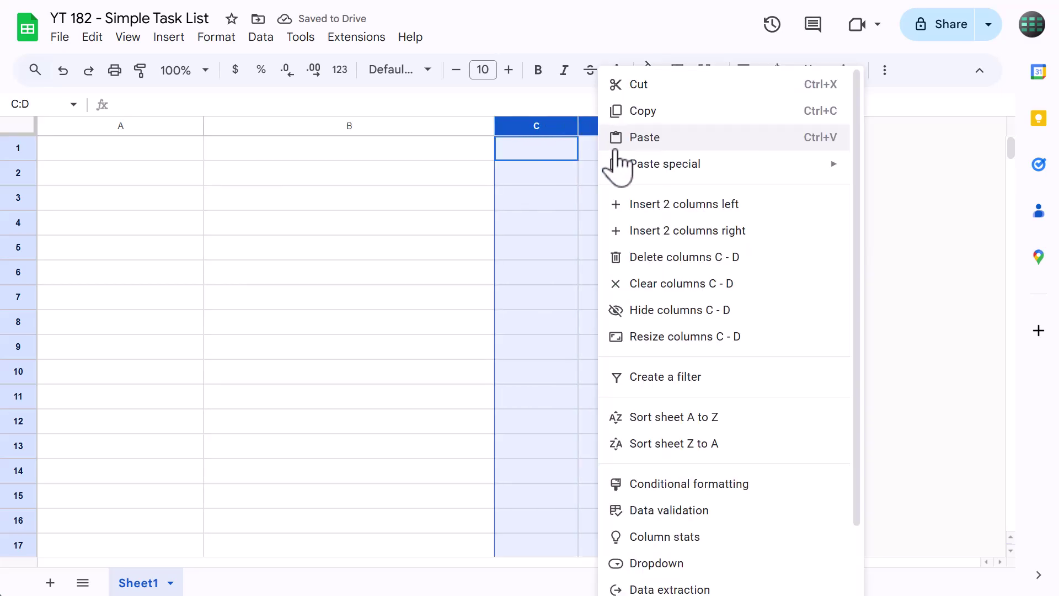
left_click(642, 338)
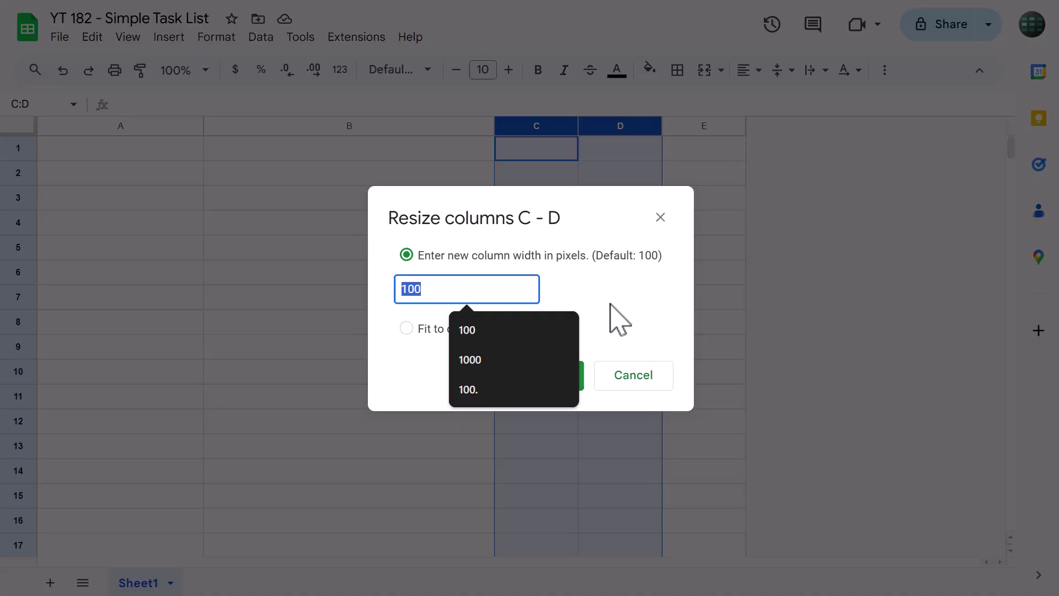
type("150")
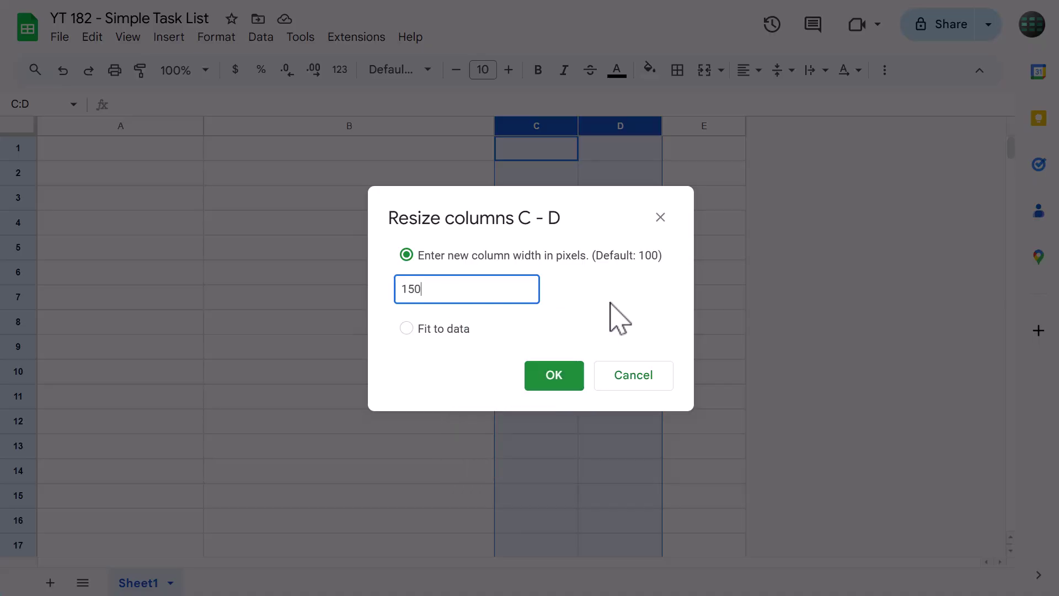
left_click(565, 375)
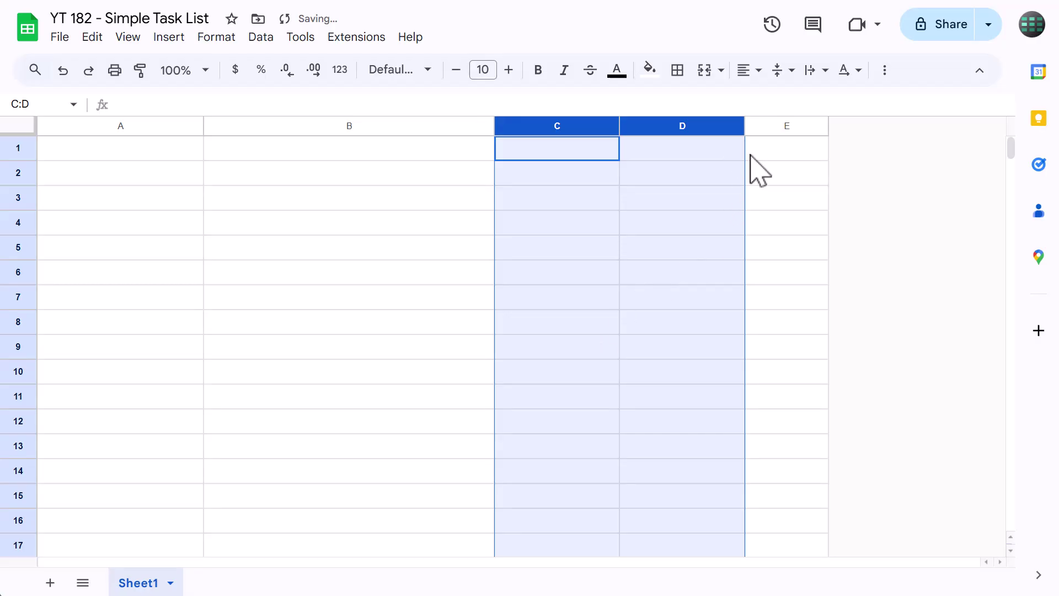
- Start resizing column E by selecting its width value for editing
left_click(754, 124)
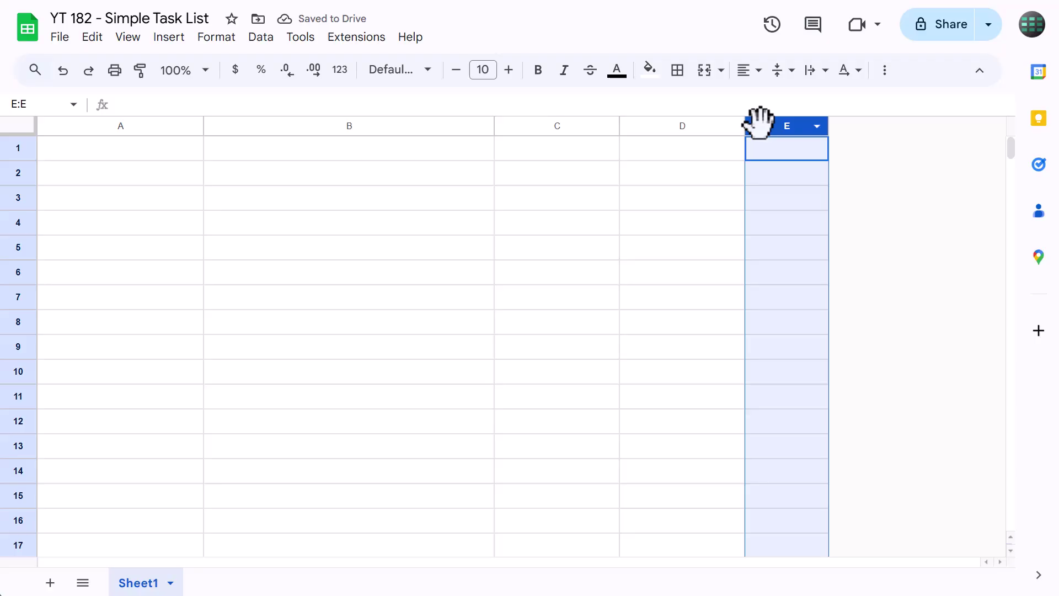
right_click(755, 123)
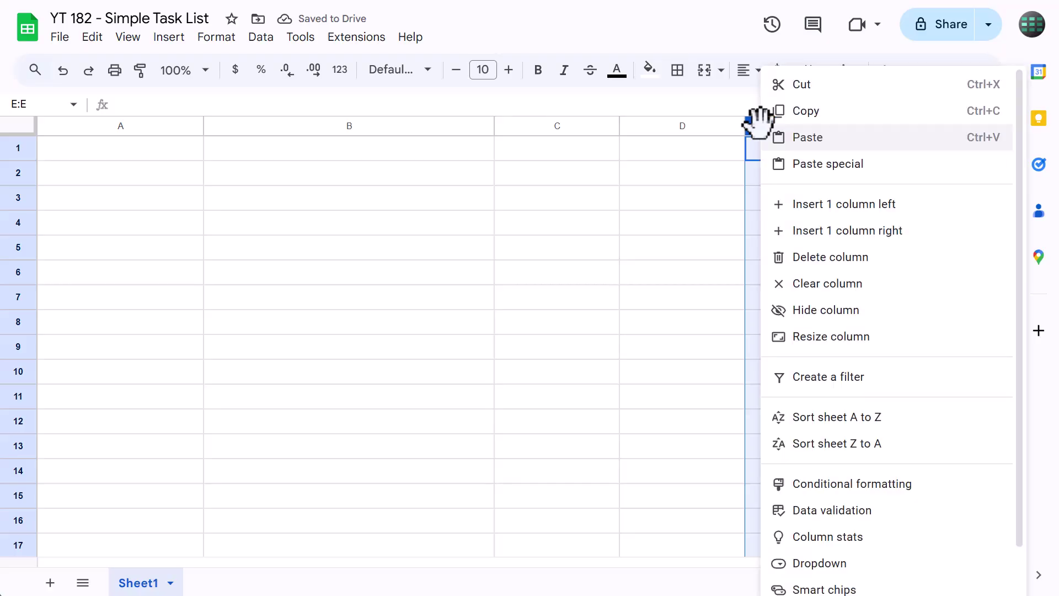
left_click(804, 337)
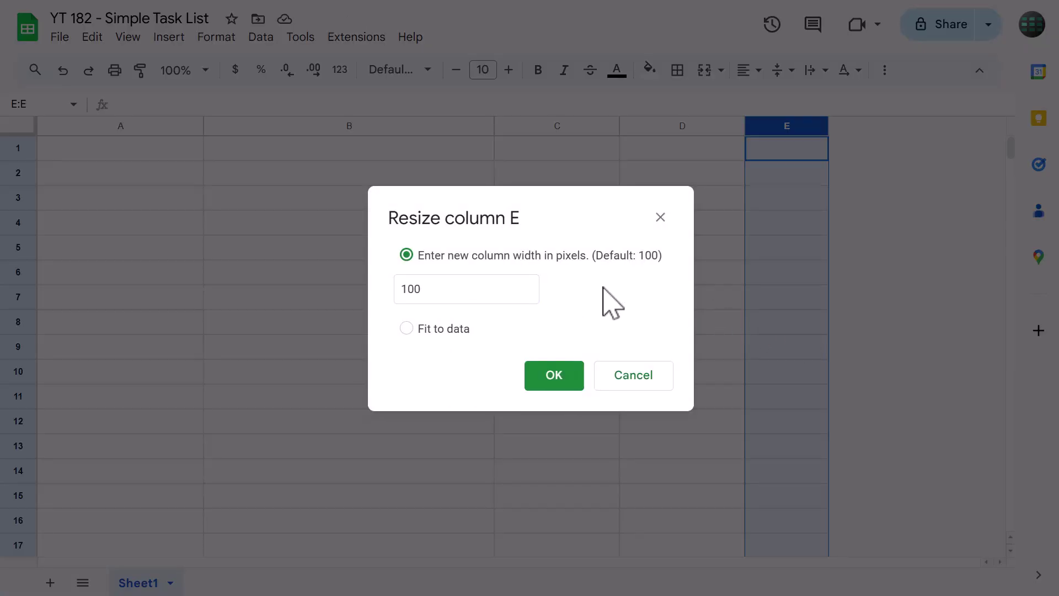
left_click(487, 291)
- Set column E to 75 px and enter headers TASK, NOTES, PRIORITY, DUE DATE, STATUS in A1:E1
type("75")
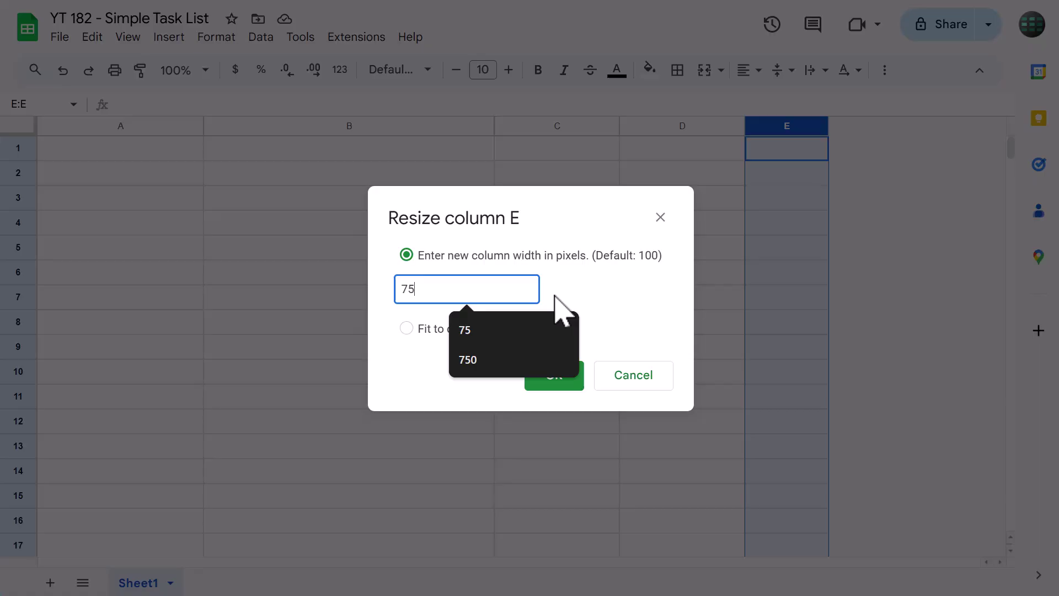
left_click(555, 373)
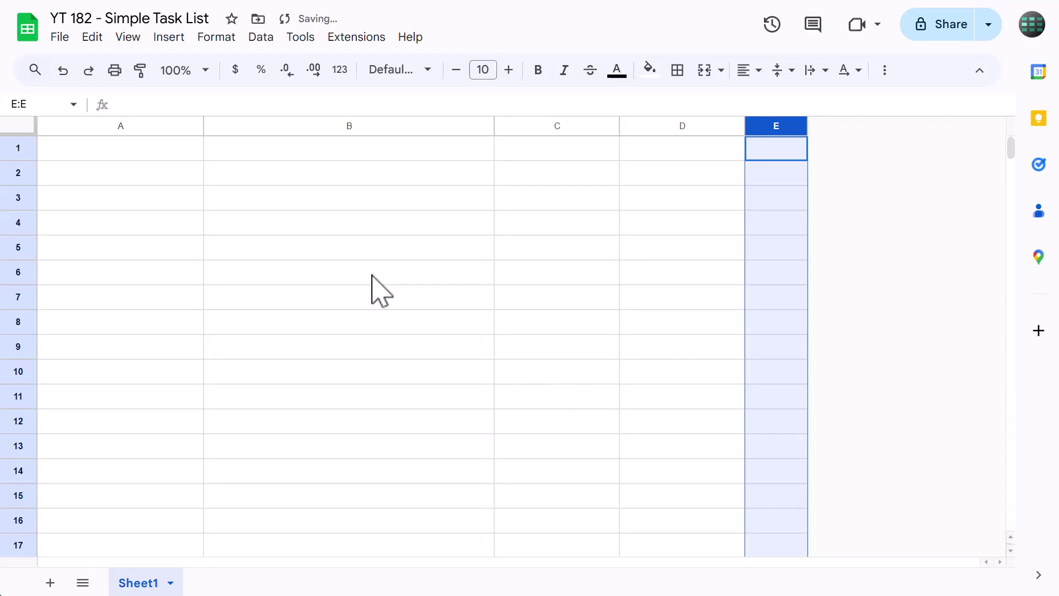
left_click(183, 148)
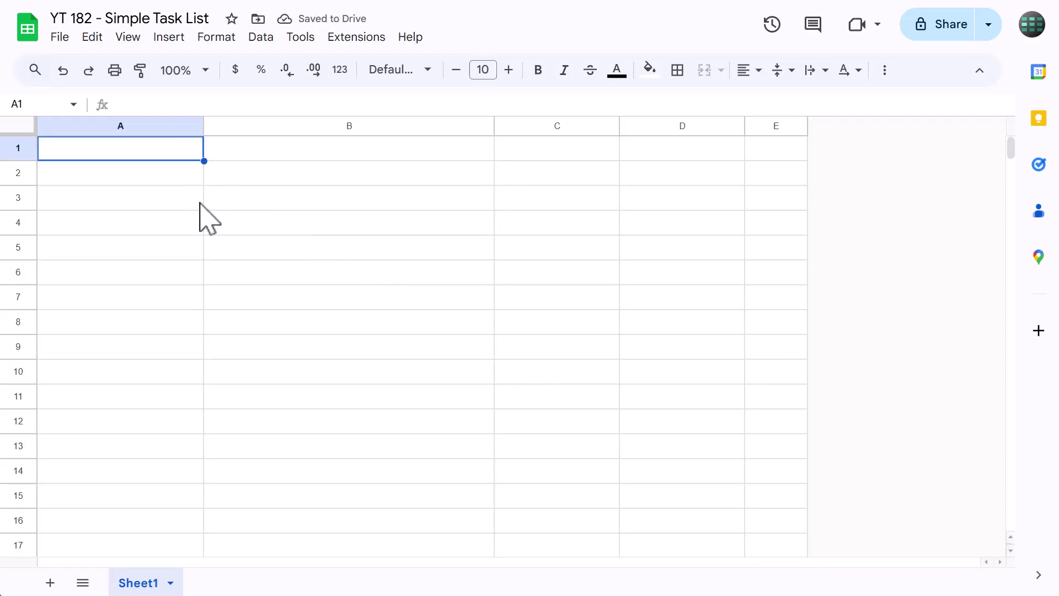
type("TASK")
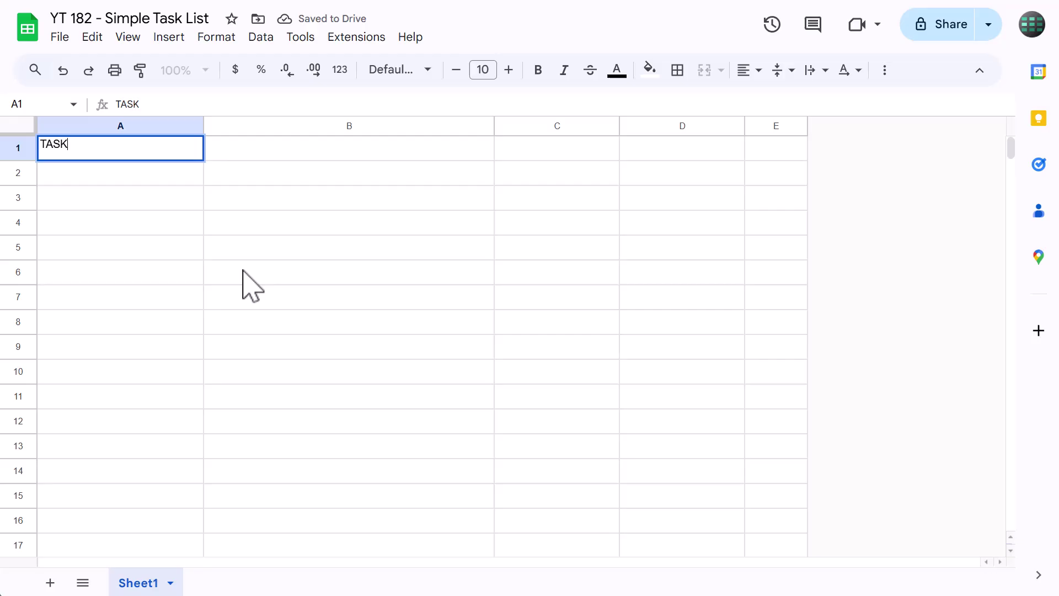
key("Tab")
type("NOT")
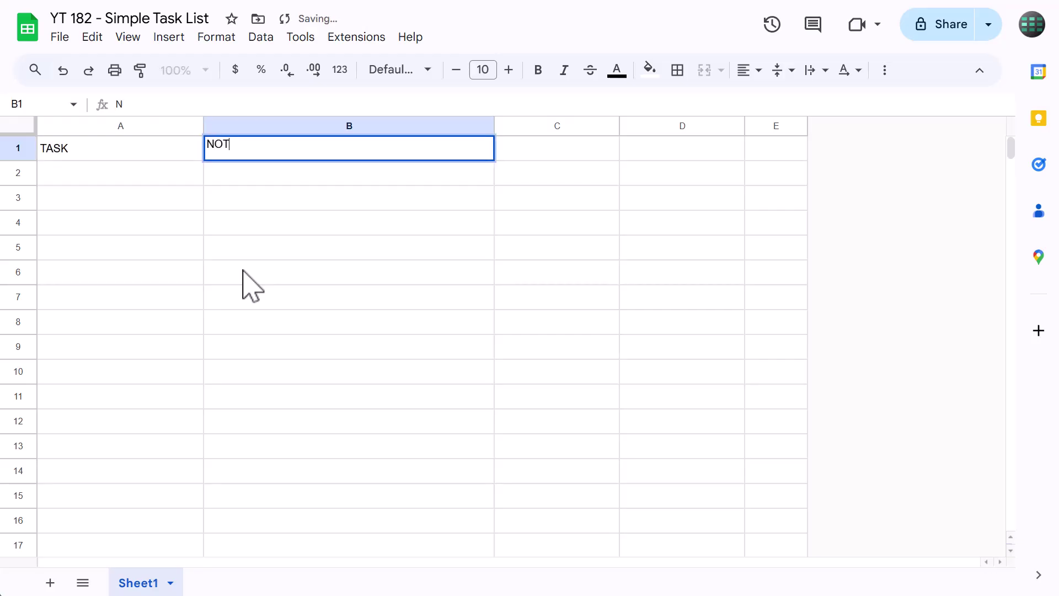
type("ES")
key("Tab")
type("P")
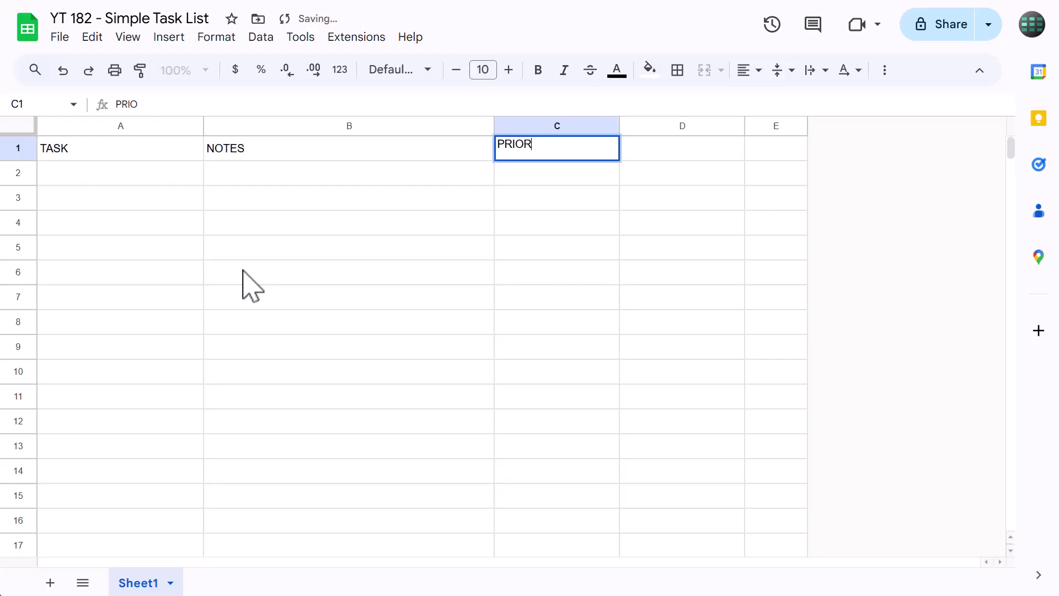
key("Tab")
type("DUE")
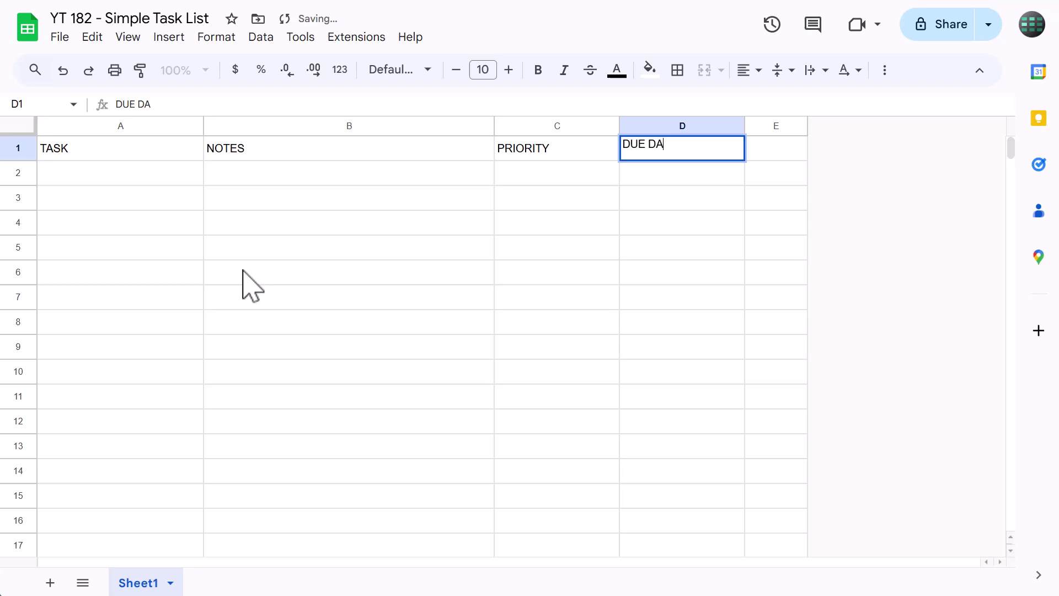
key("Tab")
type("STAT")
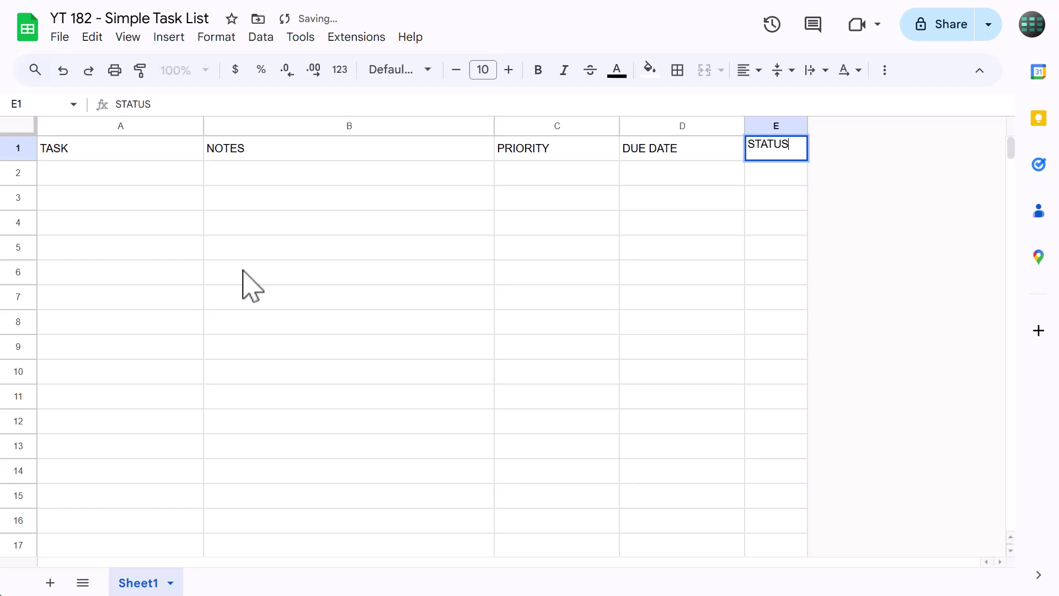
key("Return")
- Make header row 1 bold with a light blue fill, then begin typing the task names in A2
left_click(17, 144)
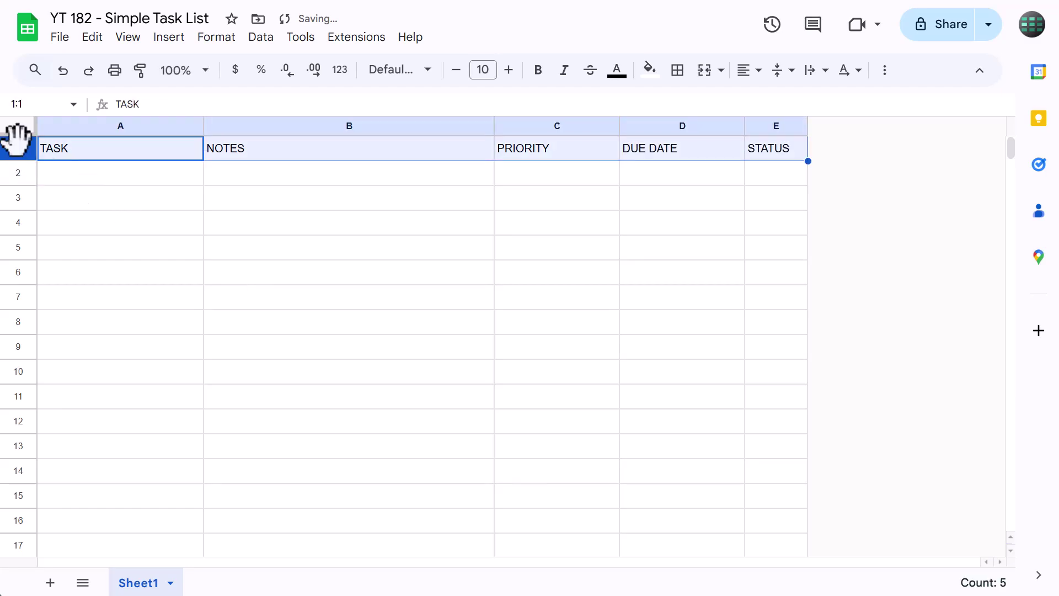
left_click(538, 70)
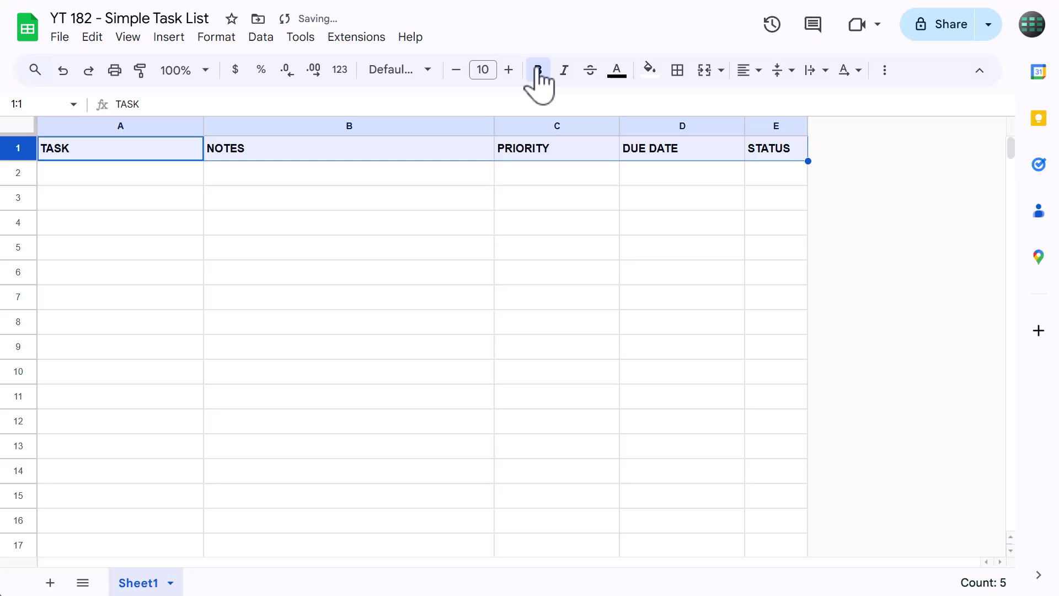
left_click(650, 72)
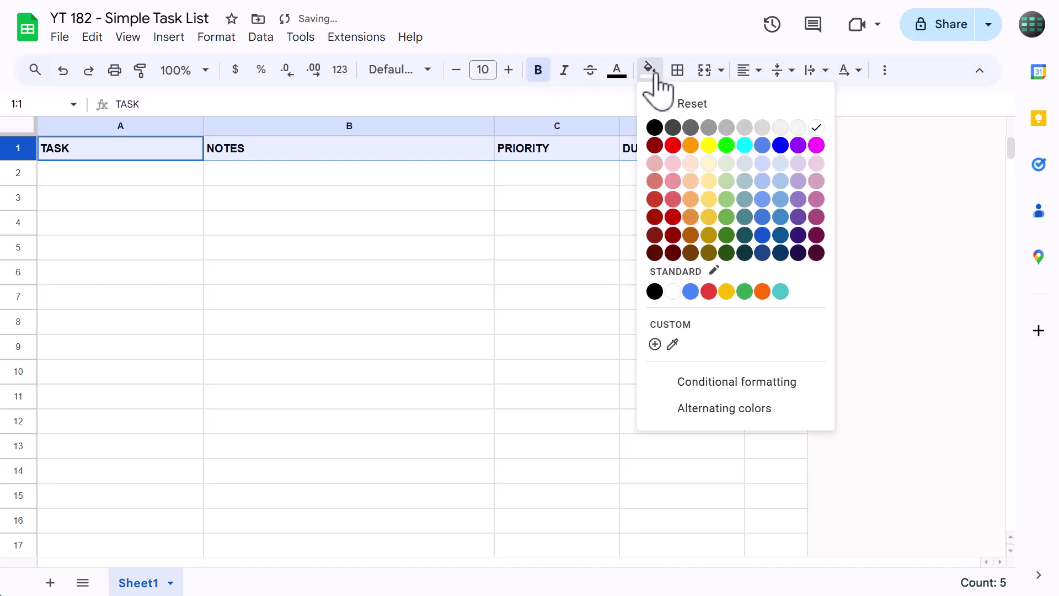
left_click(781, 166)
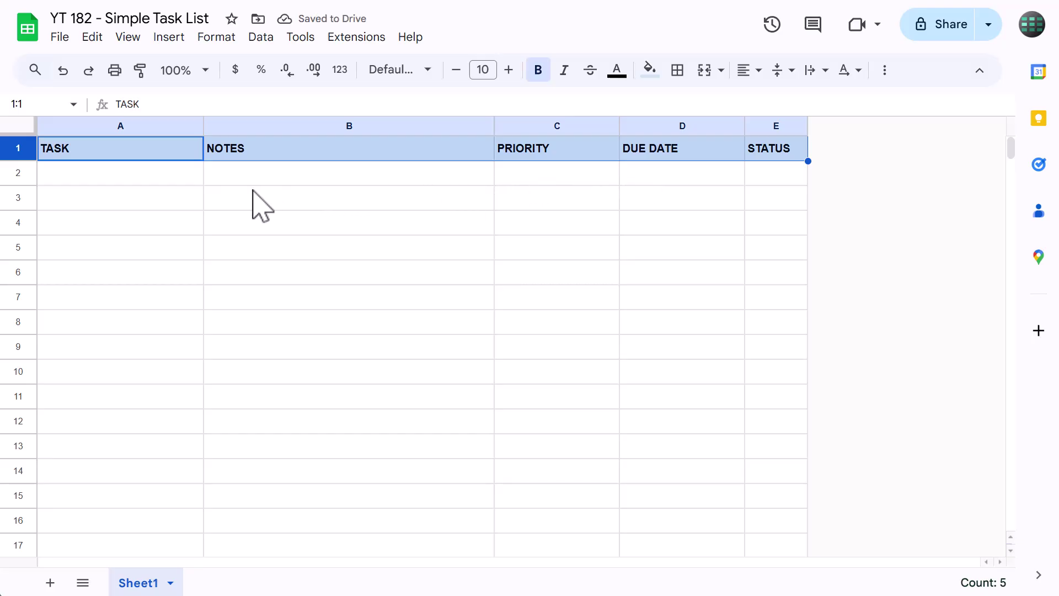
left_click(174, 180)
type("Task 9")
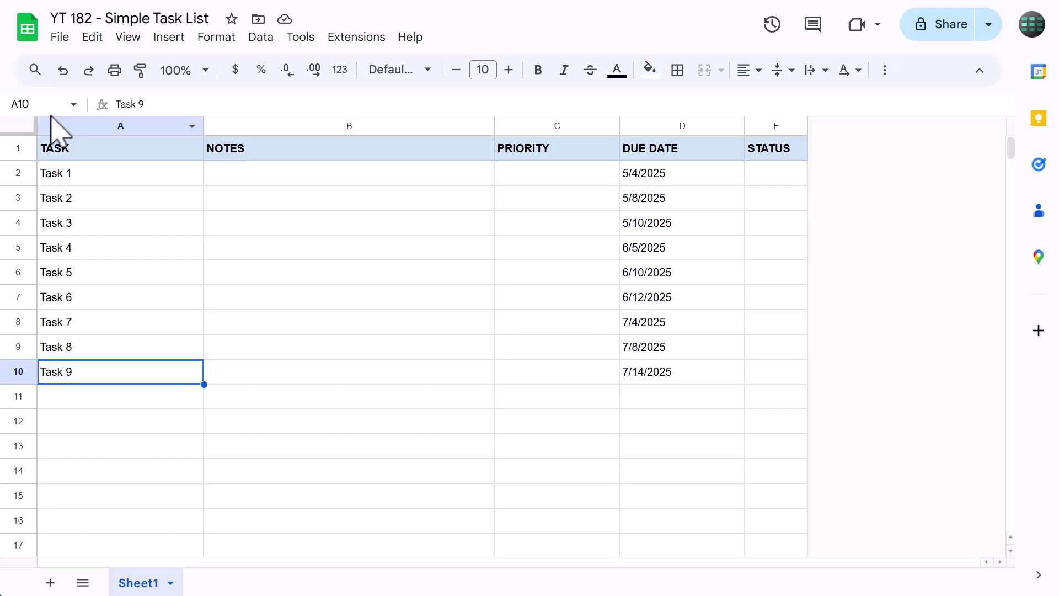
- Select D2:D1000 and open the Custom date and time format, clearing the existing pattern
left_click(25, 104)
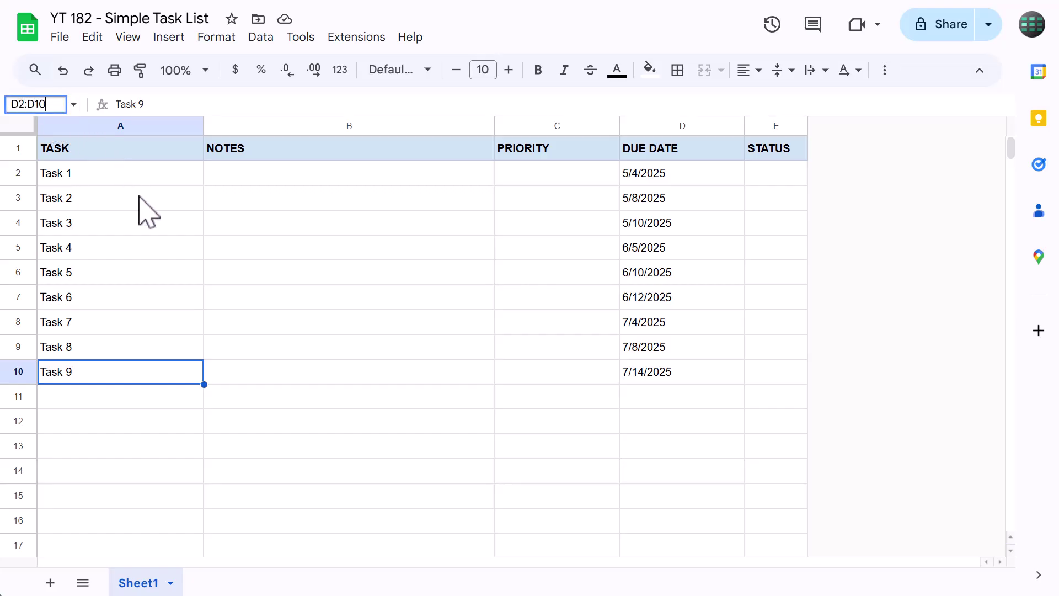
key("Return")
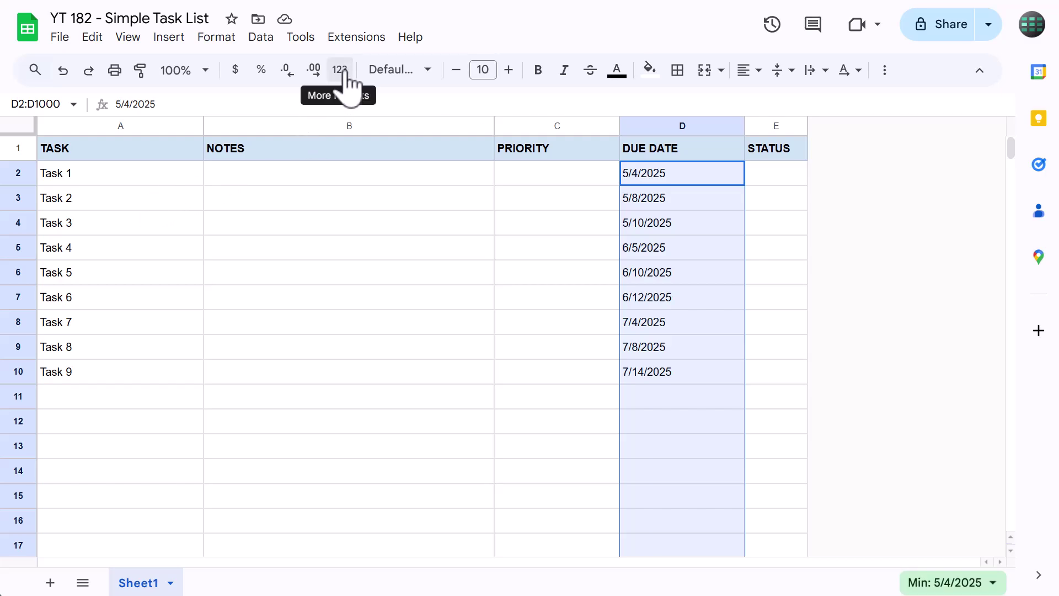
left_click(340, 71)
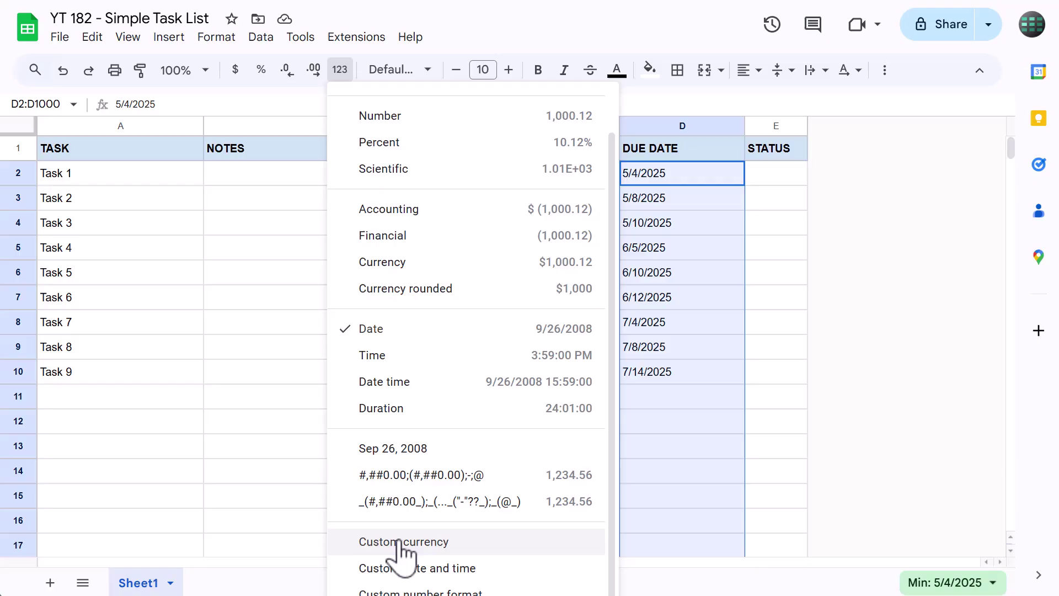
left_click(403, 572)
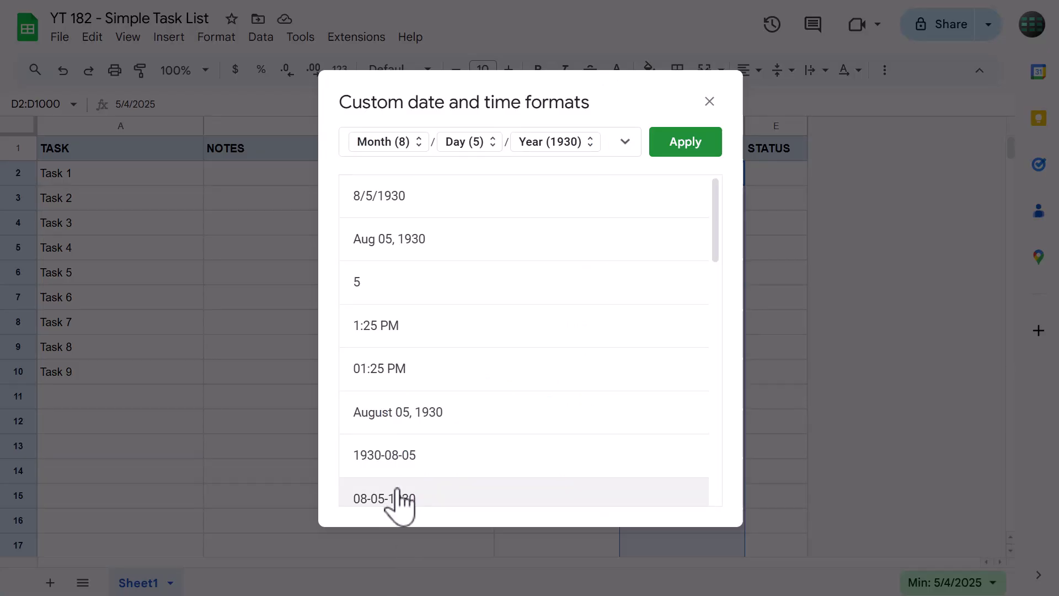
scroll(474, 287, "down", 10)
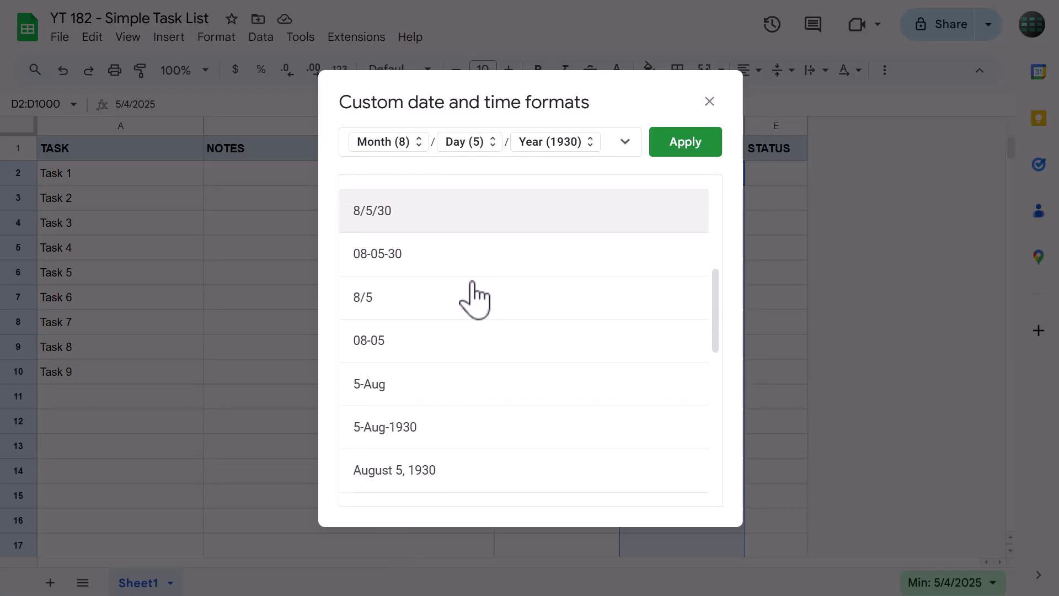
scroll(474, 309, "up", 10)
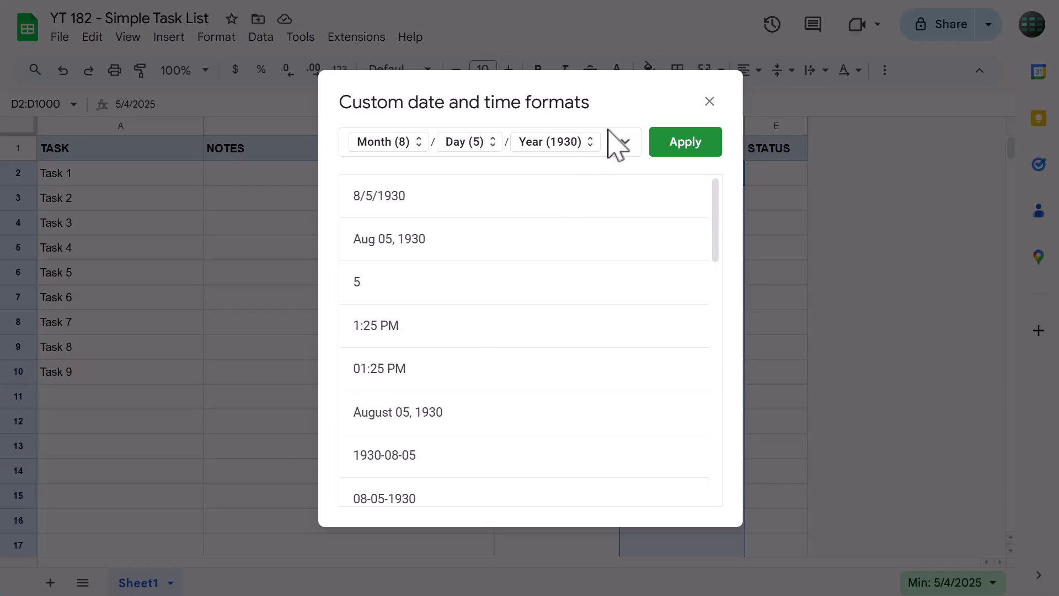
key("BackSpace")
key("BackSpace")
key("BackSpace")
key("BackSpace")
key("BackSpace")
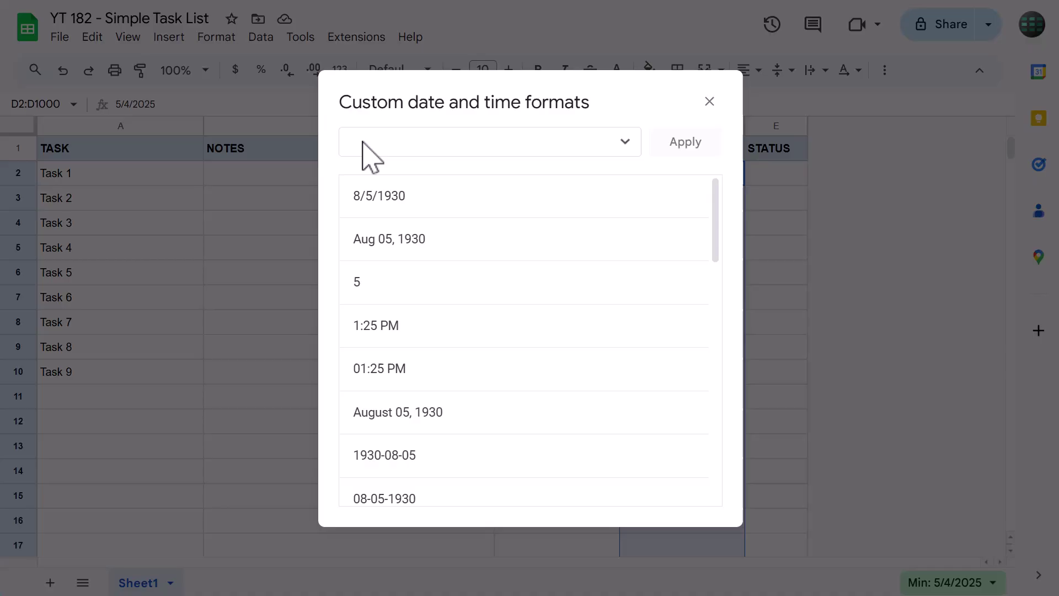
- Build and apply a format with abbreviated month, two-digit day and four-digit year, like May 04, 2025
left_click(626, 142)
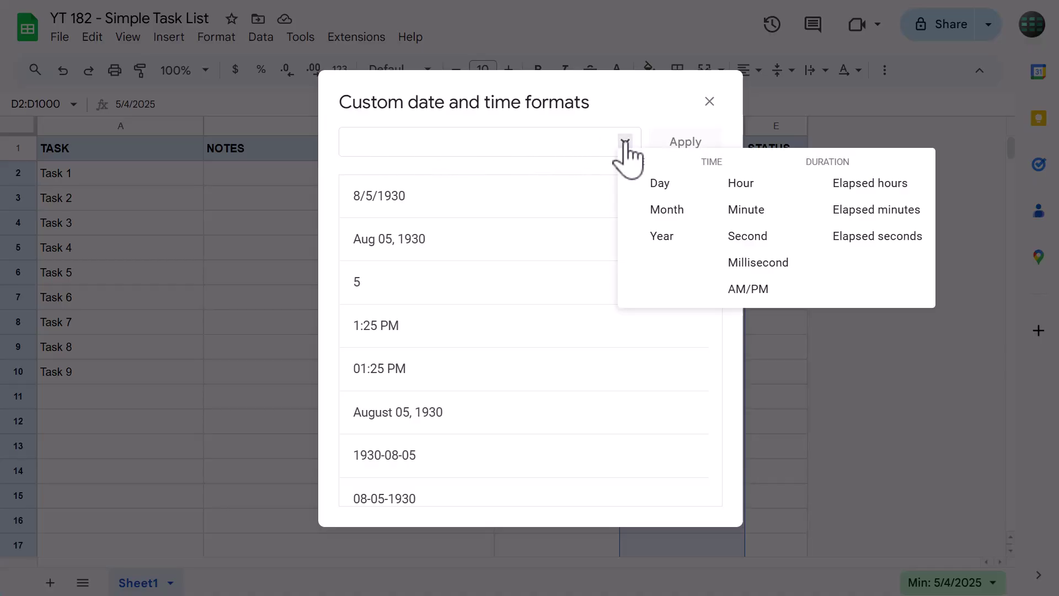
left_click(666, 211)
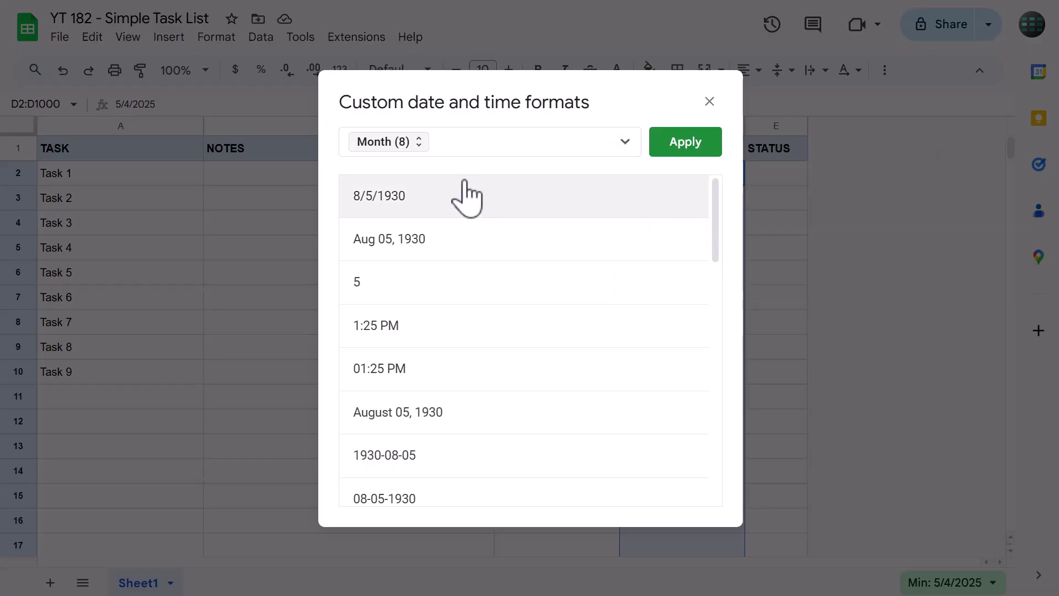
left_click(383, 145)
left_click(425, 198)
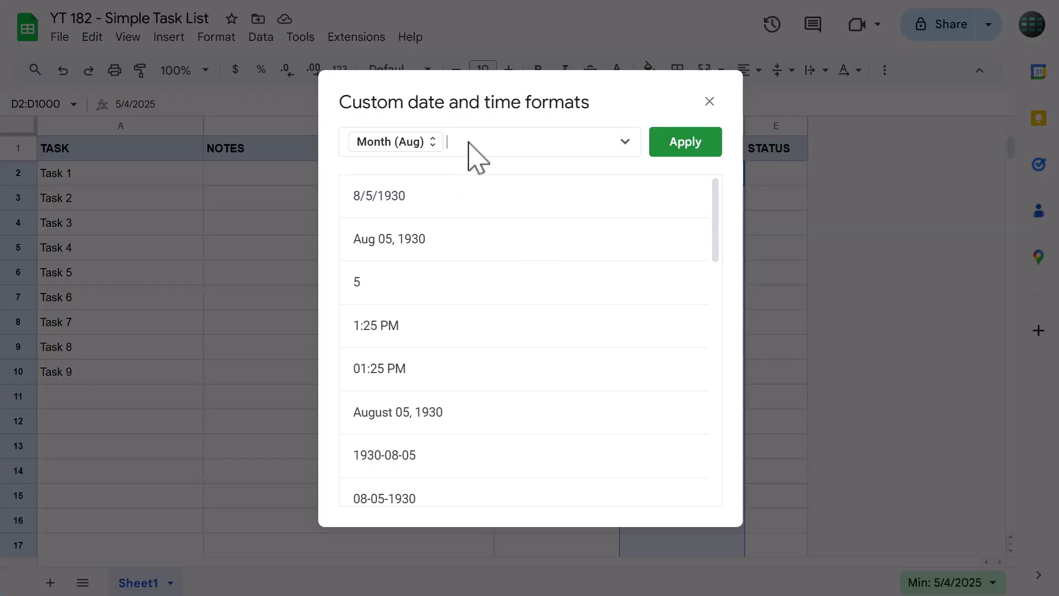
left_click(625, 144)
left_click(671, 182)
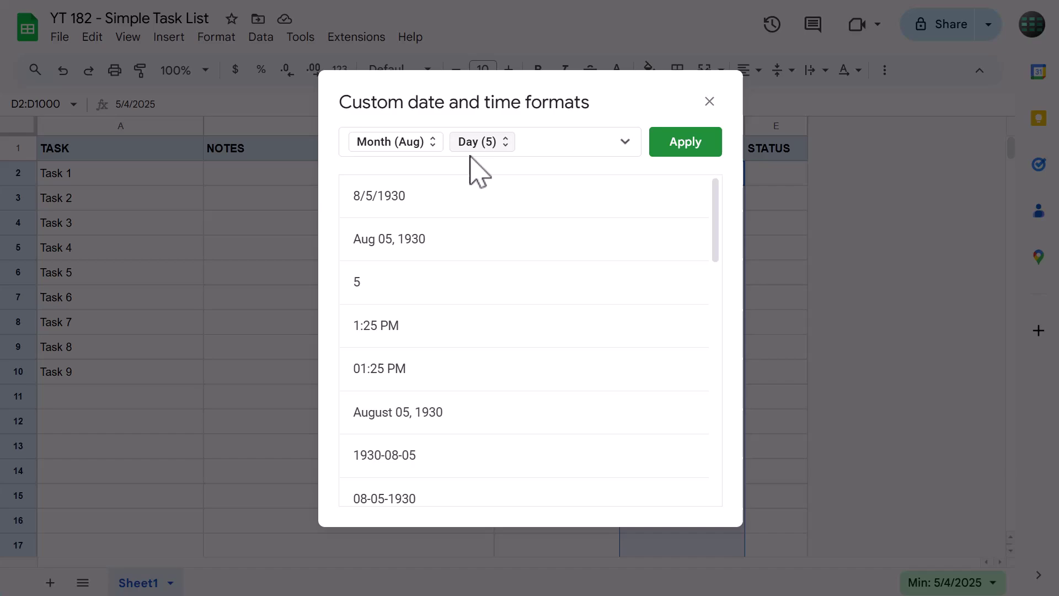
left_click(625, 141)
left_click(664, 237)
left_click(556, 142)
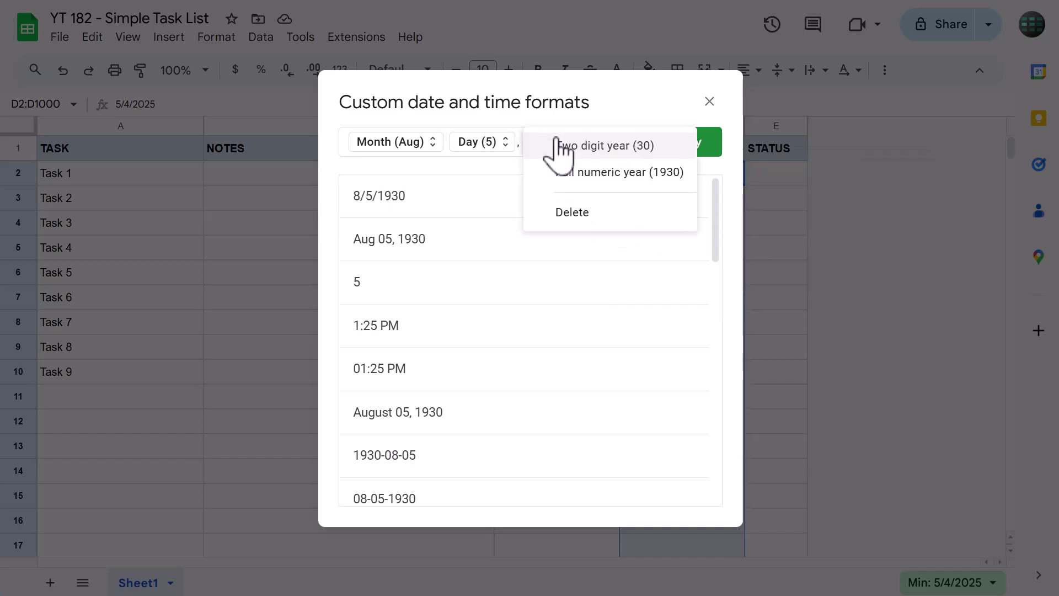
left_click(568, 172)
left_click(505, 142)
left_click(499, 237)
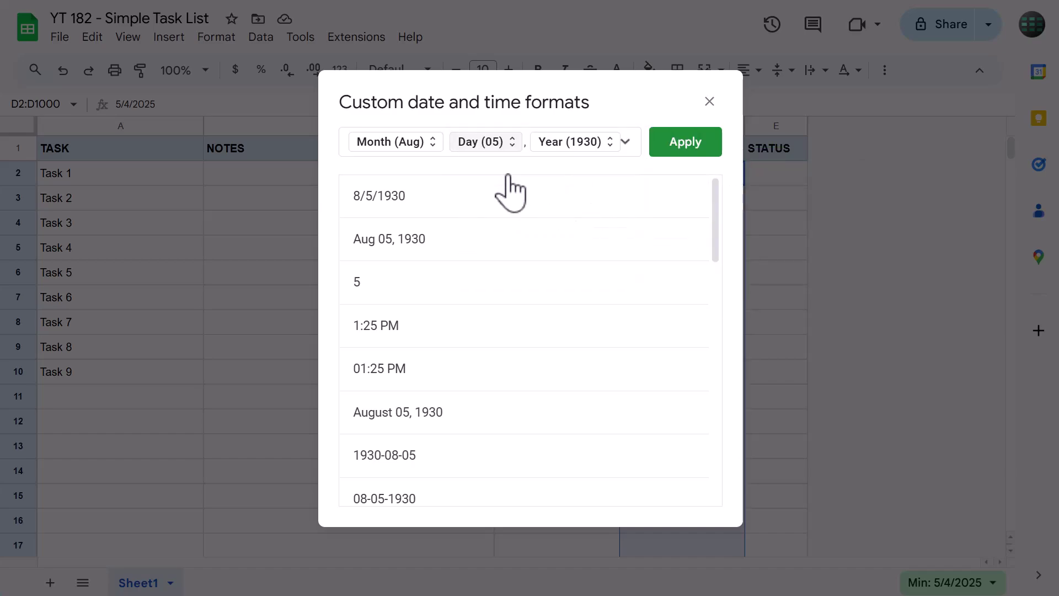
left_click(682, 147)
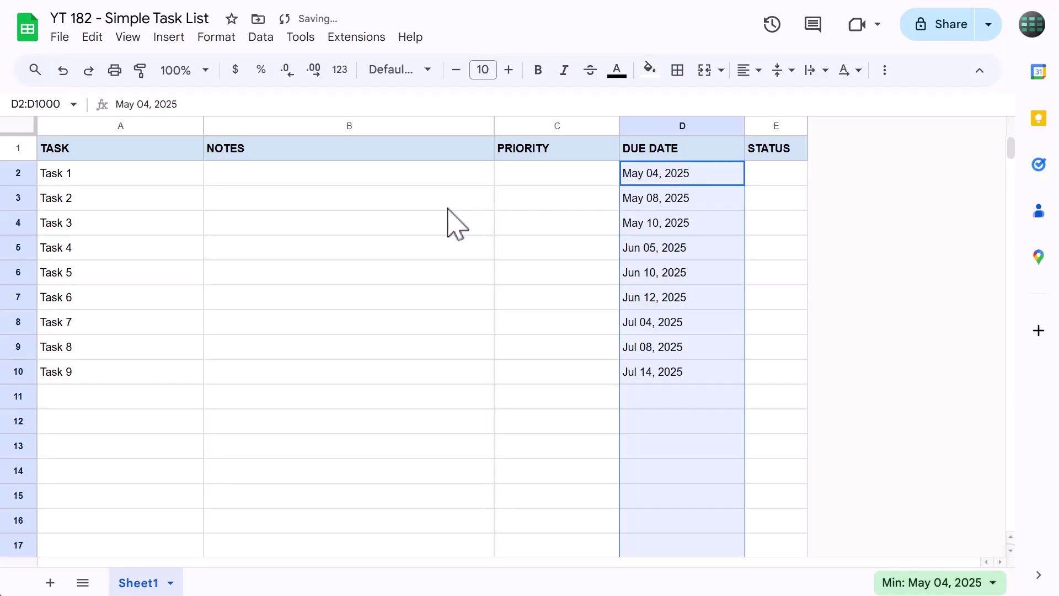
- Select C2:C1000 and add a new data validation rule
left_click(383, 205)
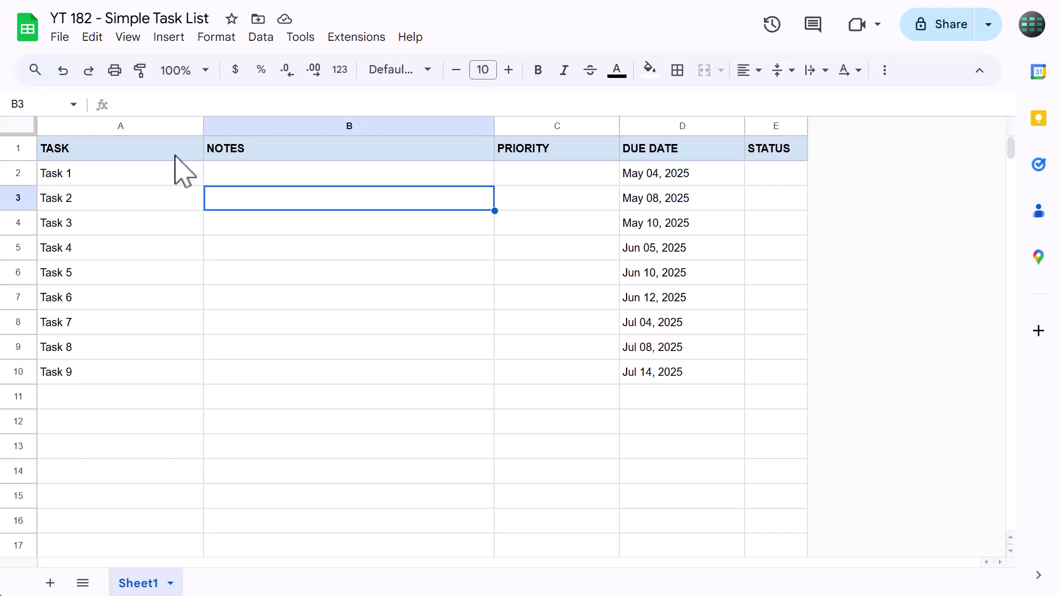
left_click(58, 104)
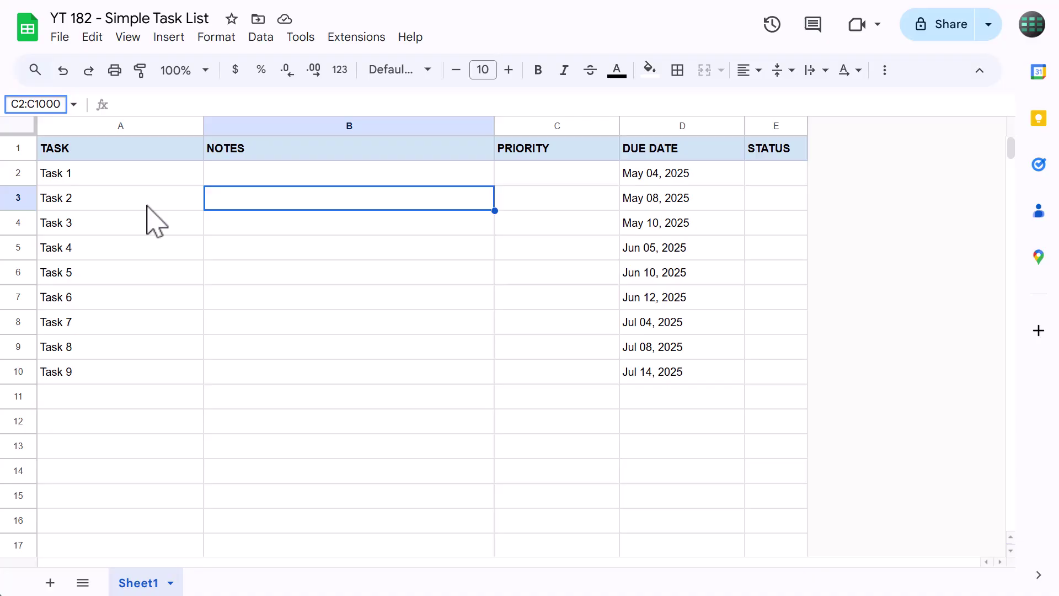
key("Return")
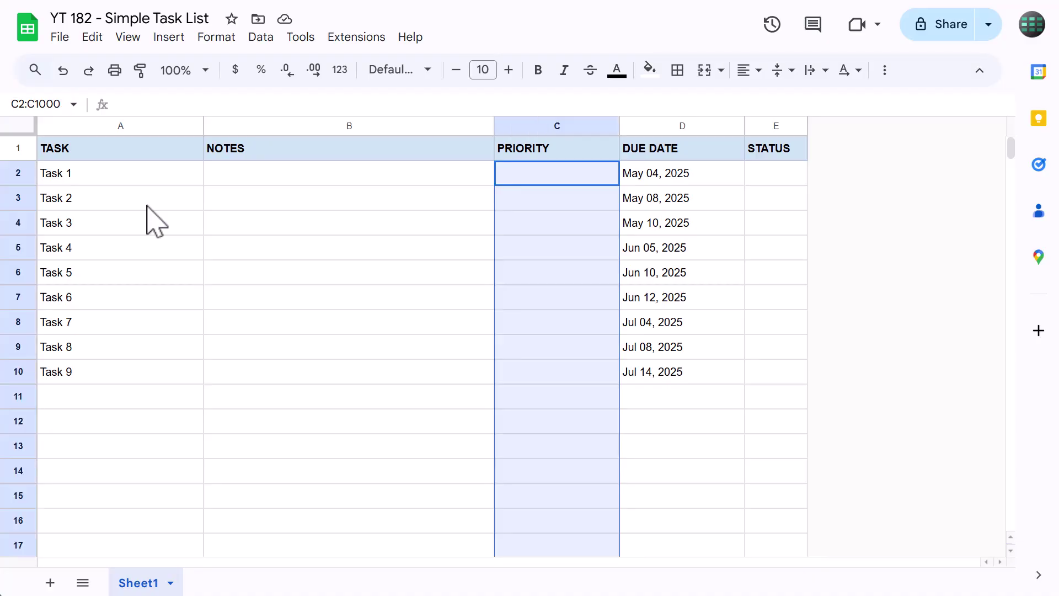
left_click(261, 37)
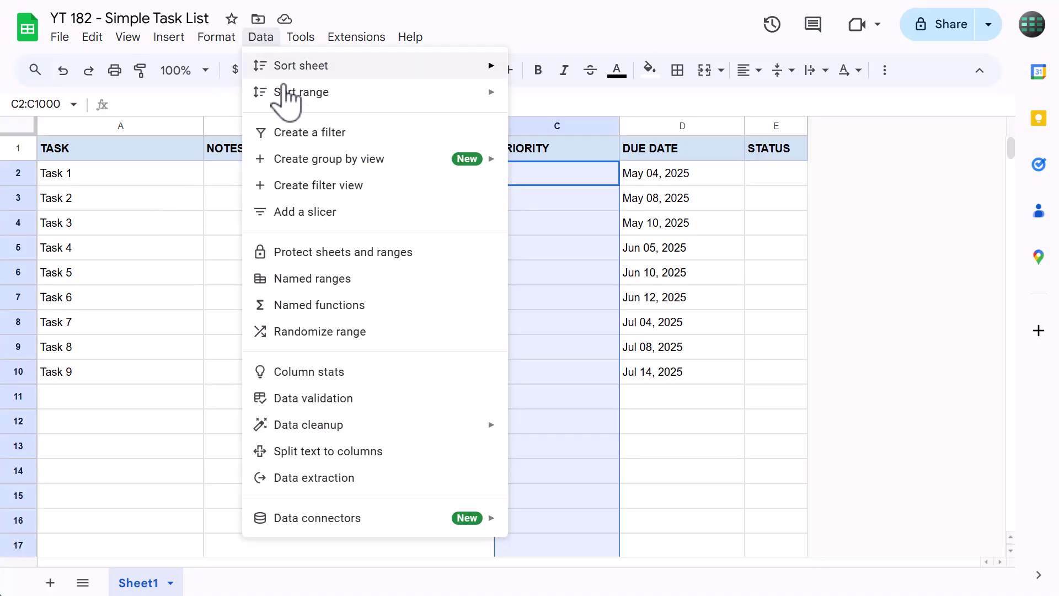
left_click(329, 398)
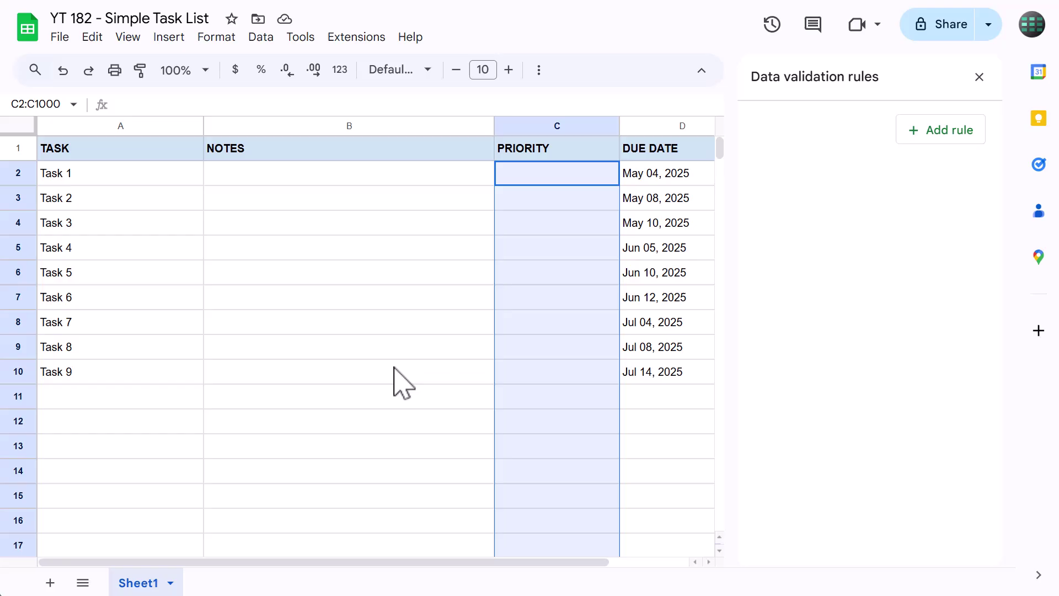
left_click(908, 132)
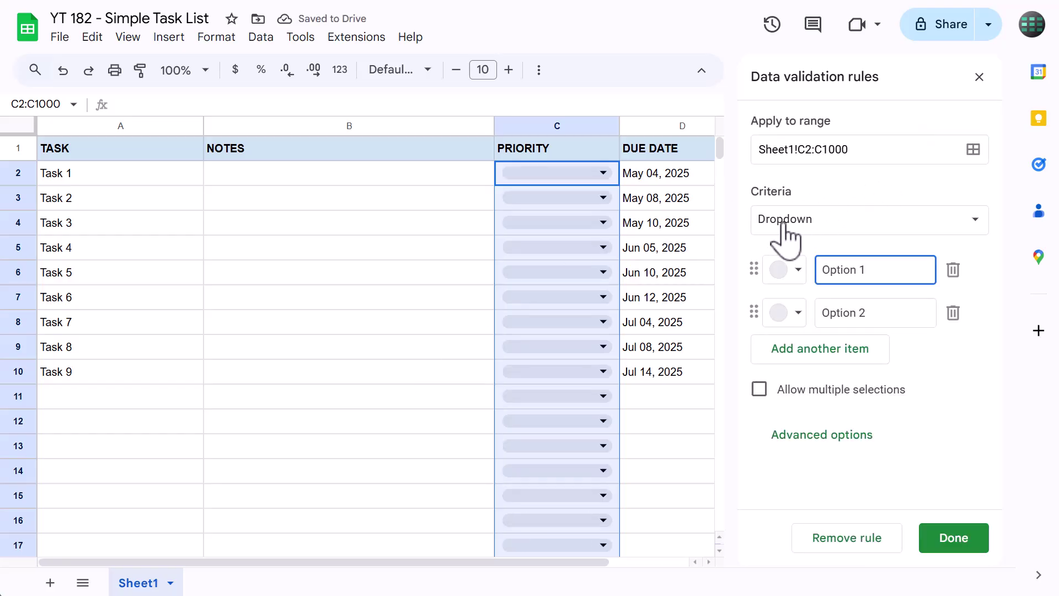
- Enter Low, Medium and High as the dropdown options
left_click_drag(869, 272, 817, 279)
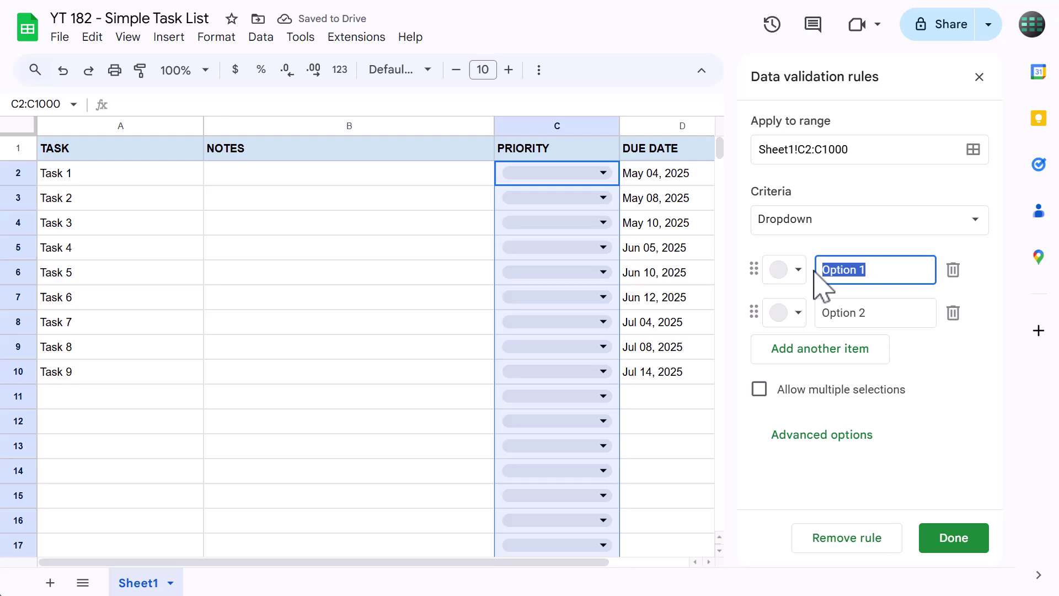
key("BackSpace")
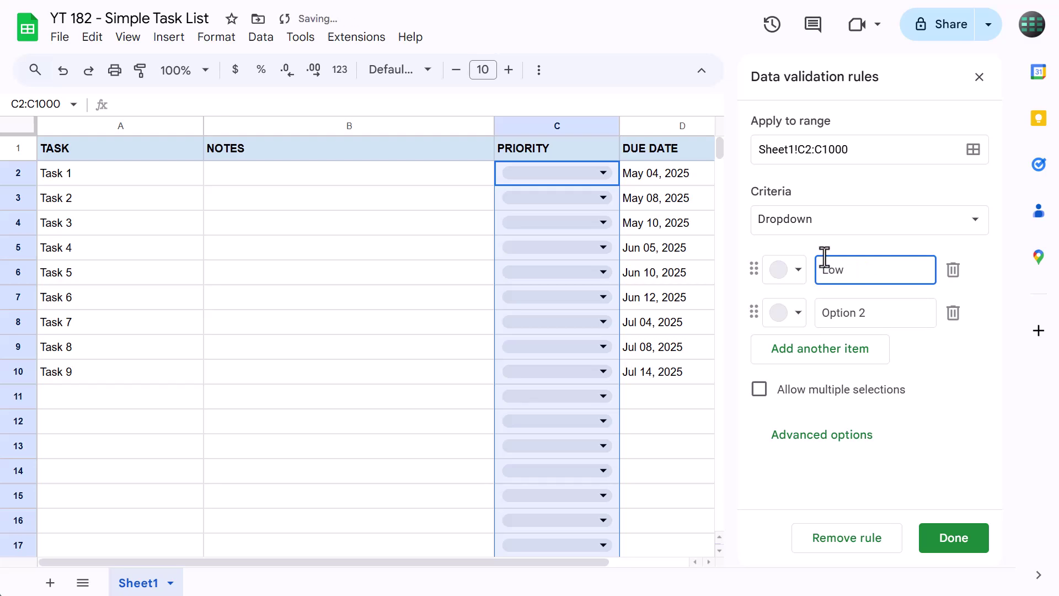
key("Tab")
type("Medium")
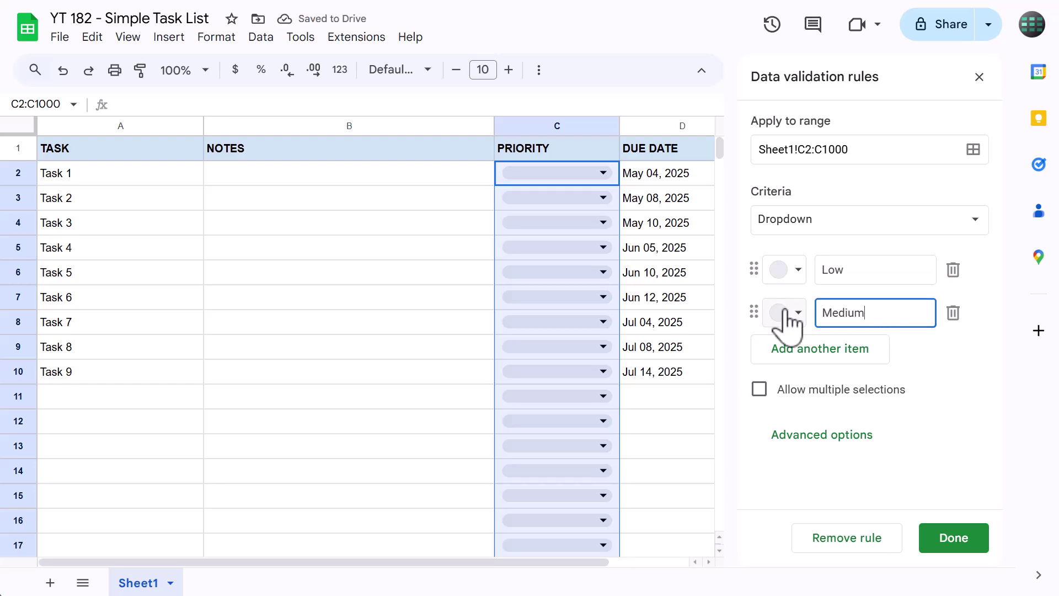
key("Return")
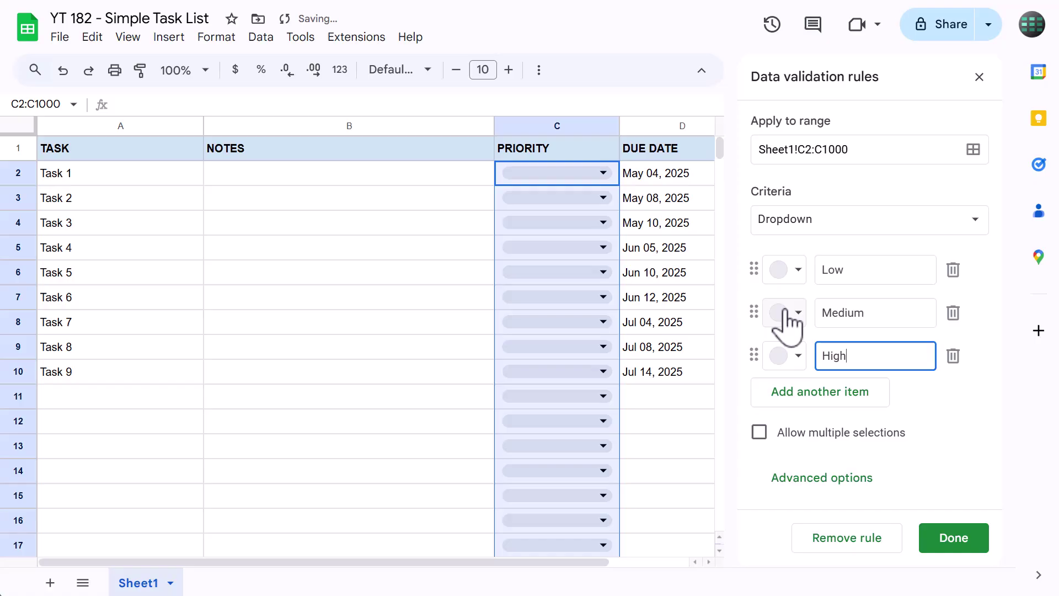
left_click(941, 426)
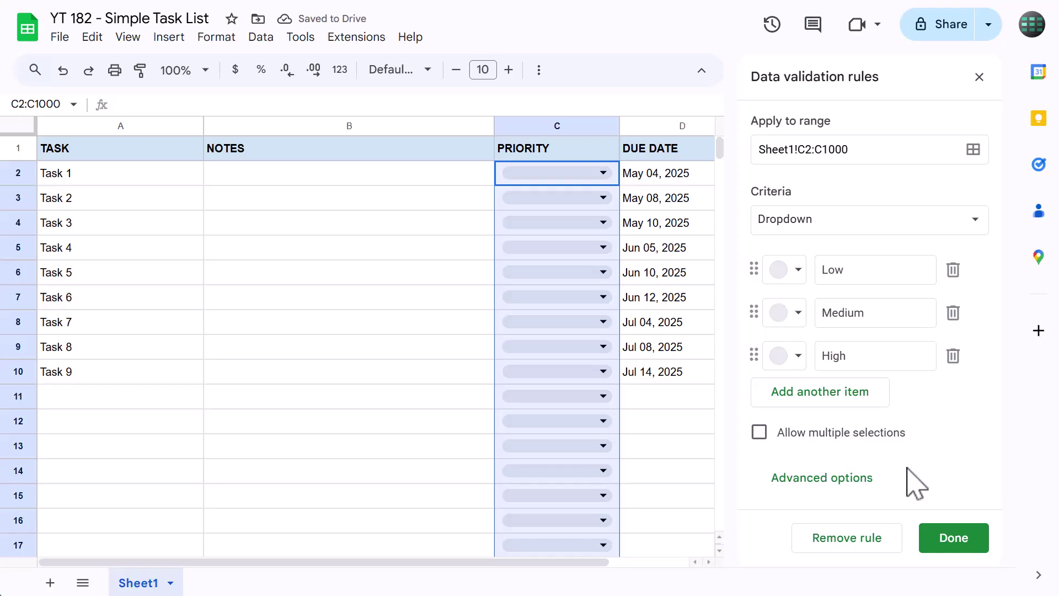
- Set the dropdown's display style to Plain text and save the rule
left_click(823, 480)
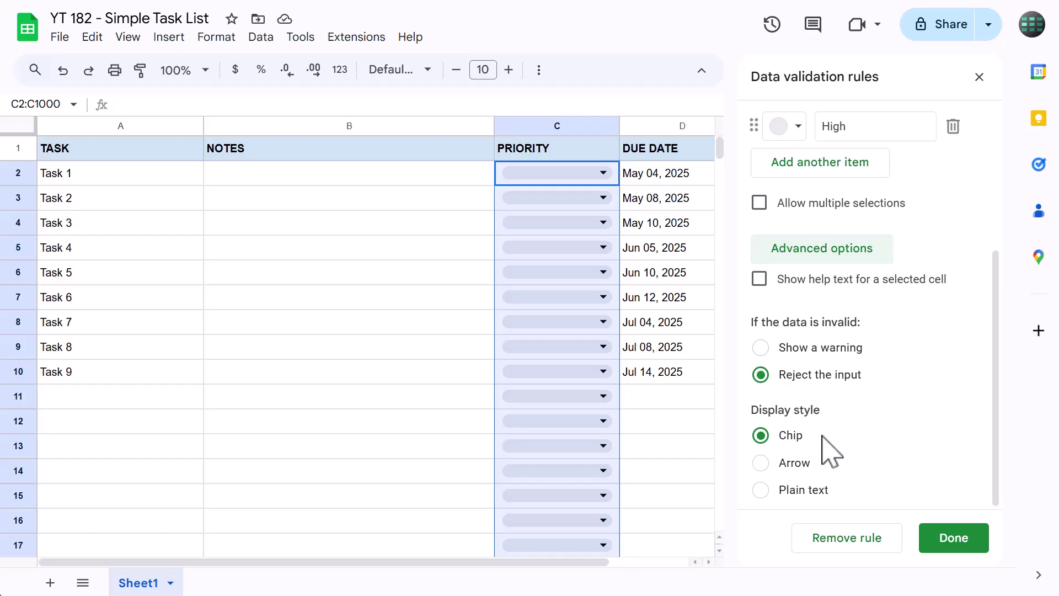
left_click(762, 490)
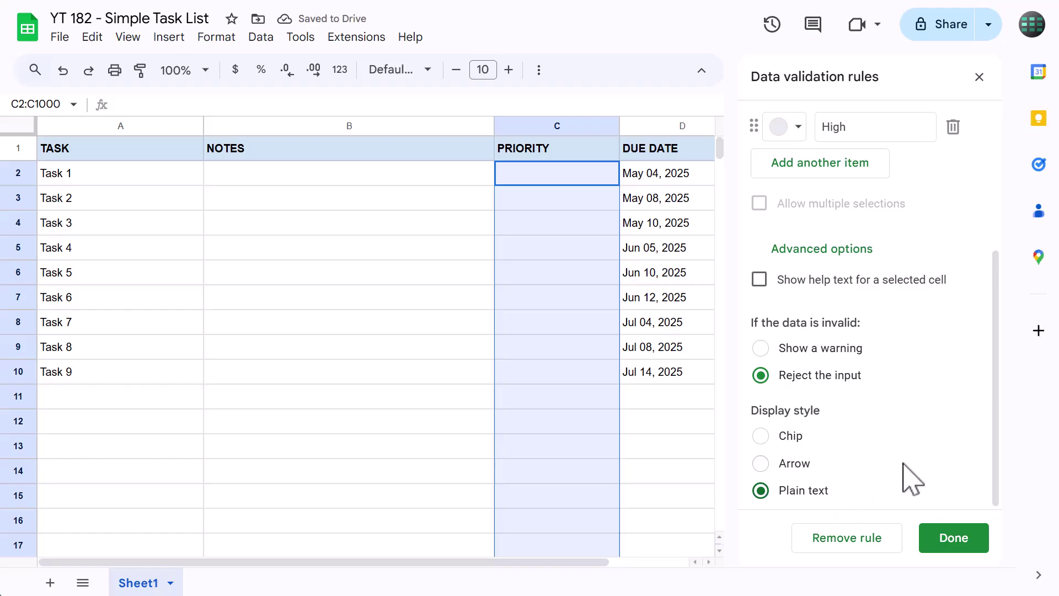
left_click(943, 537)
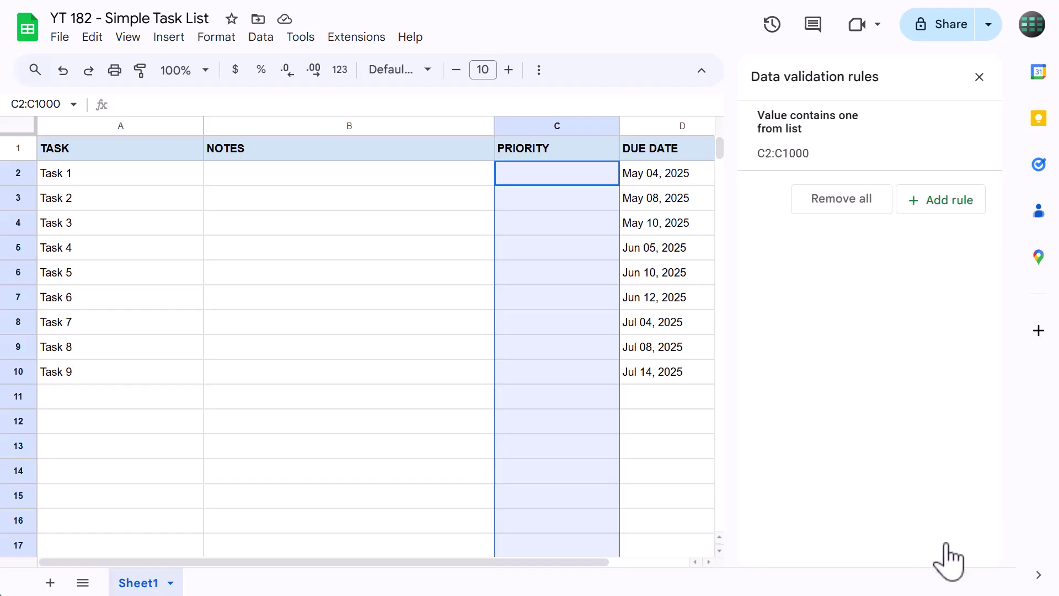
- Pick C2–C10 priorities from the dropdowns: Low, Medium, High, Low, Medium, Low, Low, Medium, Low
left_click(981, 77)
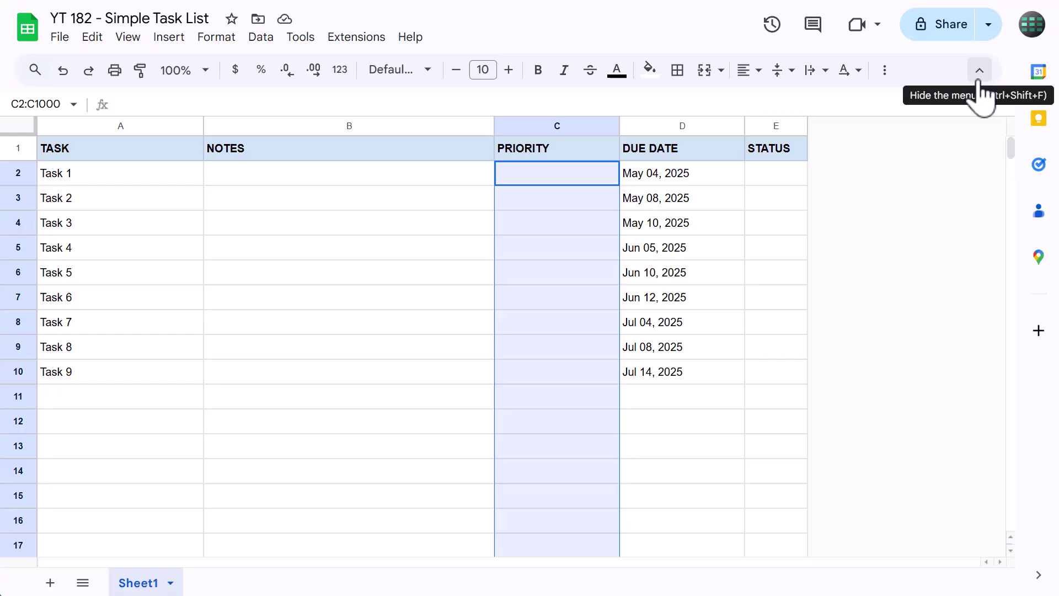
left_click(580, 179)
key("Return")
key("Down")
key("Return")
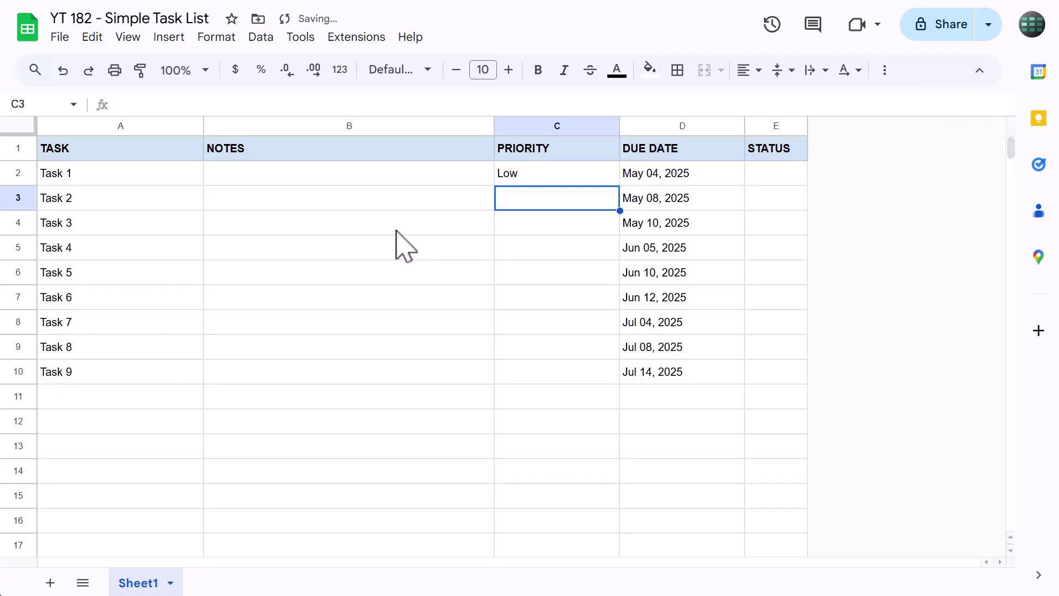
key("Return")
key("Down")
key("Down")
key("Return")
key("Return")
key("Down")
key("Down")
key("Down")
key("Return")
key("Return")
key("Down")
key("Return")
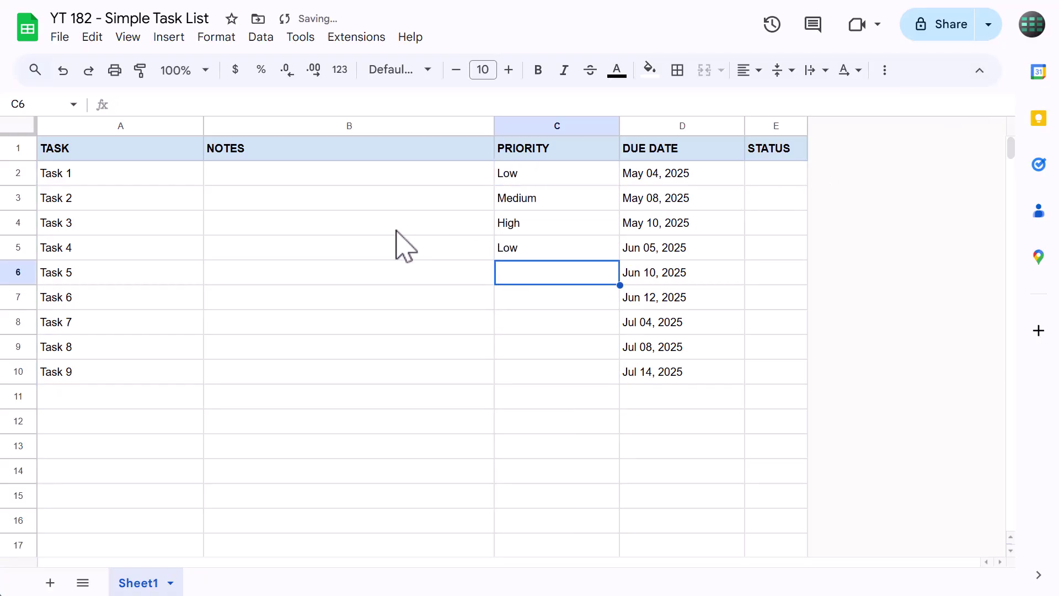
key("Return")
key("Down")
key("Down")
key("Return")
key("Return")
key("Down")
key("Return")
key("Return")
key("Down")
key("Return")
key("Return")
key("Down")
key("Down")
key("Return")
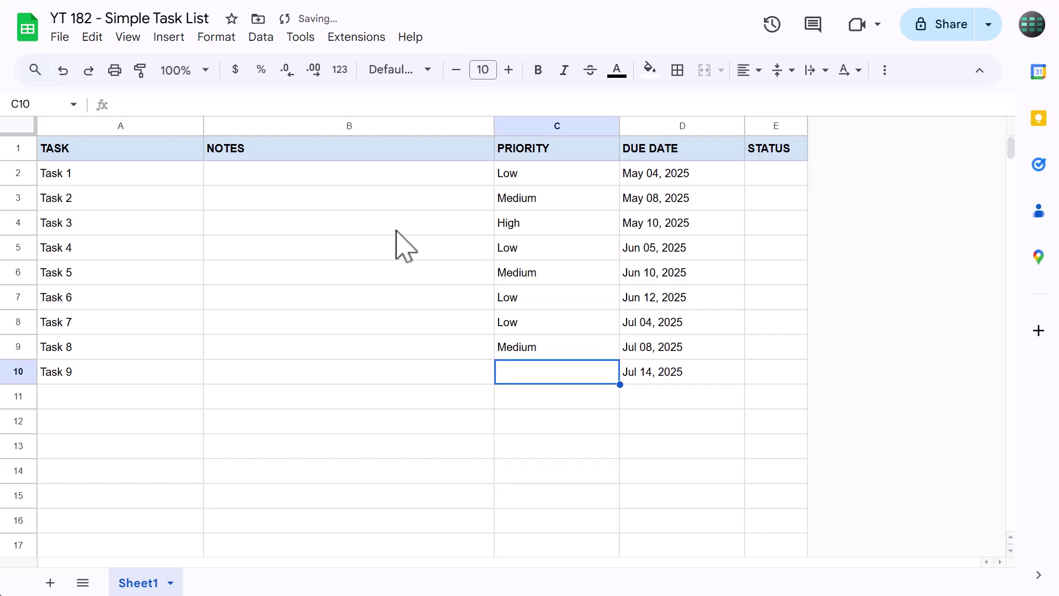
key("Return")
key("Down")
key("Return")
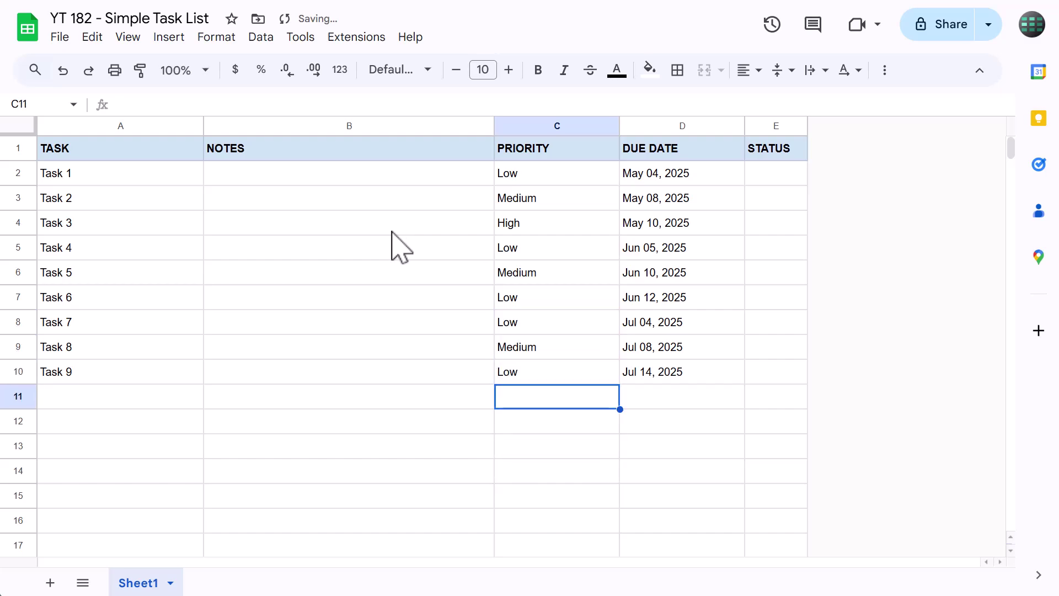
- Select E2:E1000 through the Name box and insert checkboxes there
left_click(57, 103)
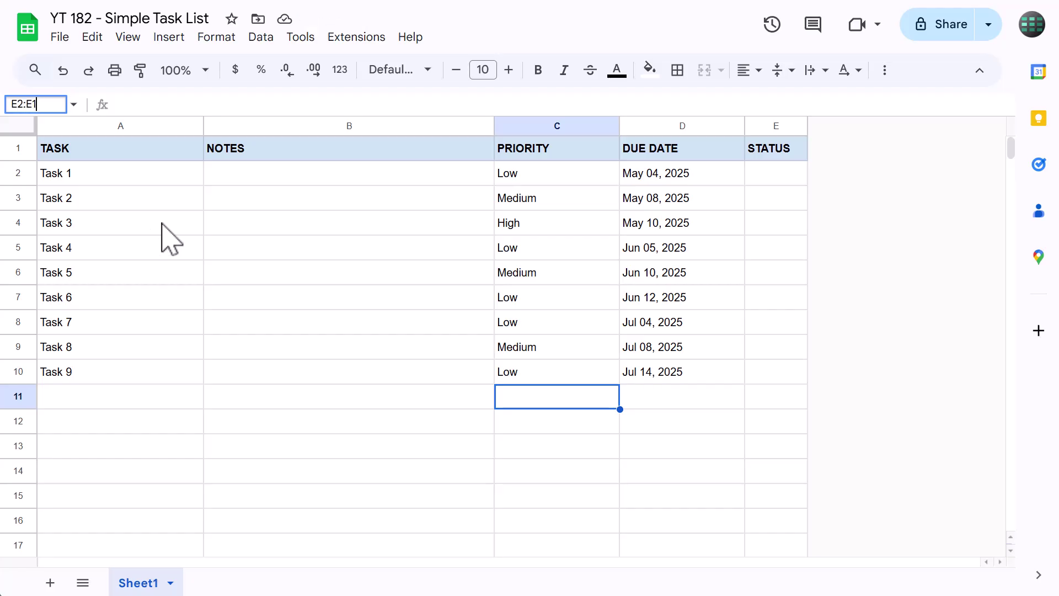
key("Return")
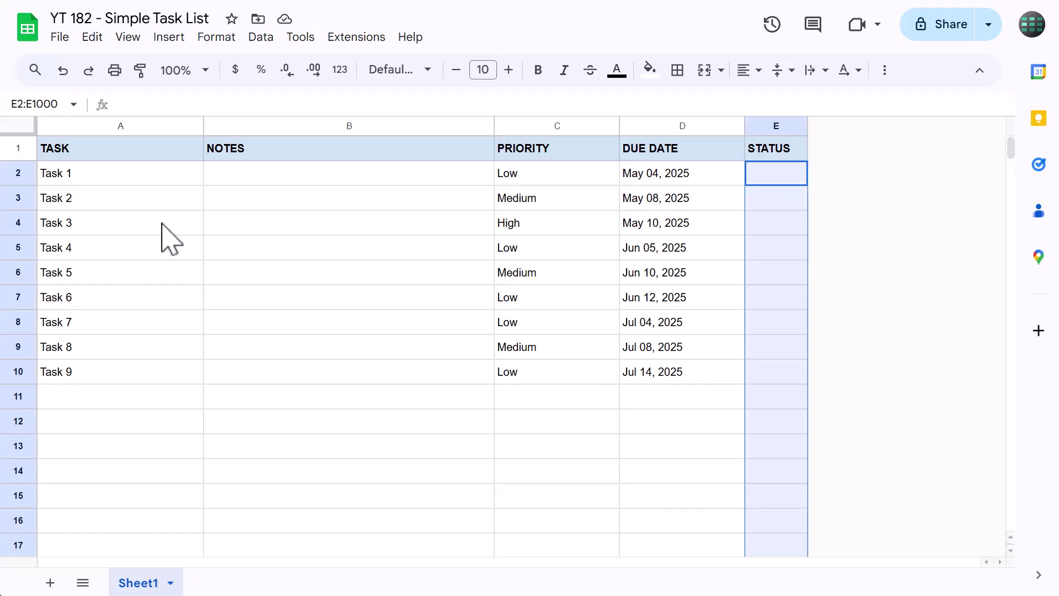
left_click(171, 37)
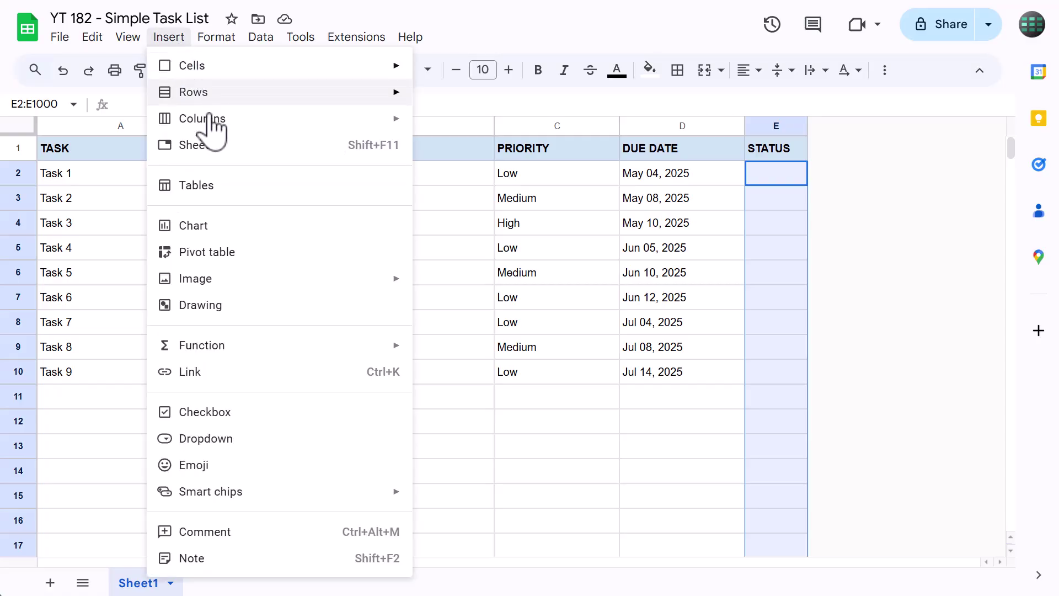
left_click(226, 413)
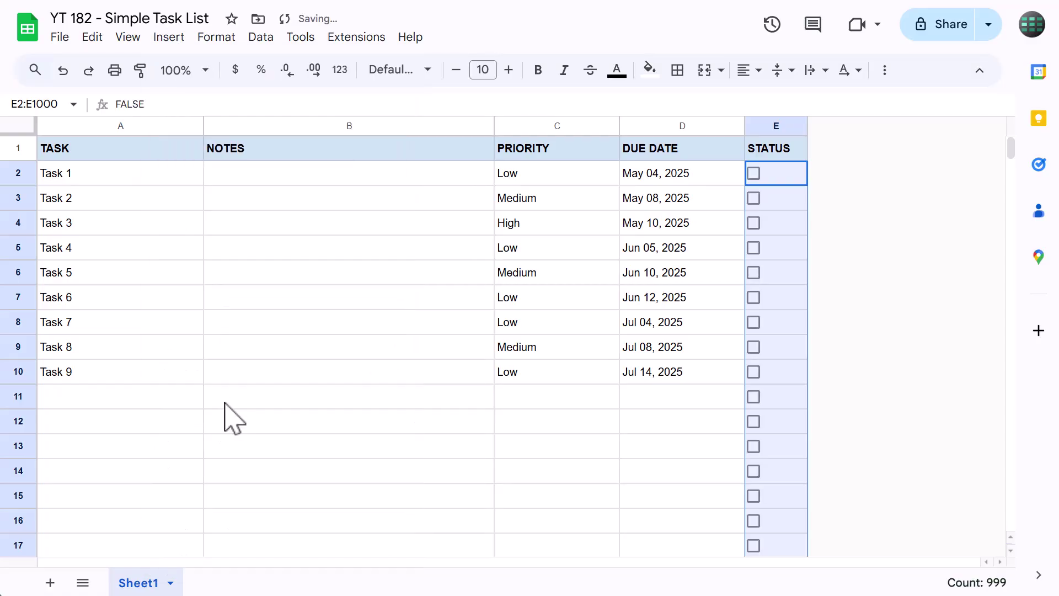
- Center-align all of column E, including the STATUS header
left_click(764, 124)
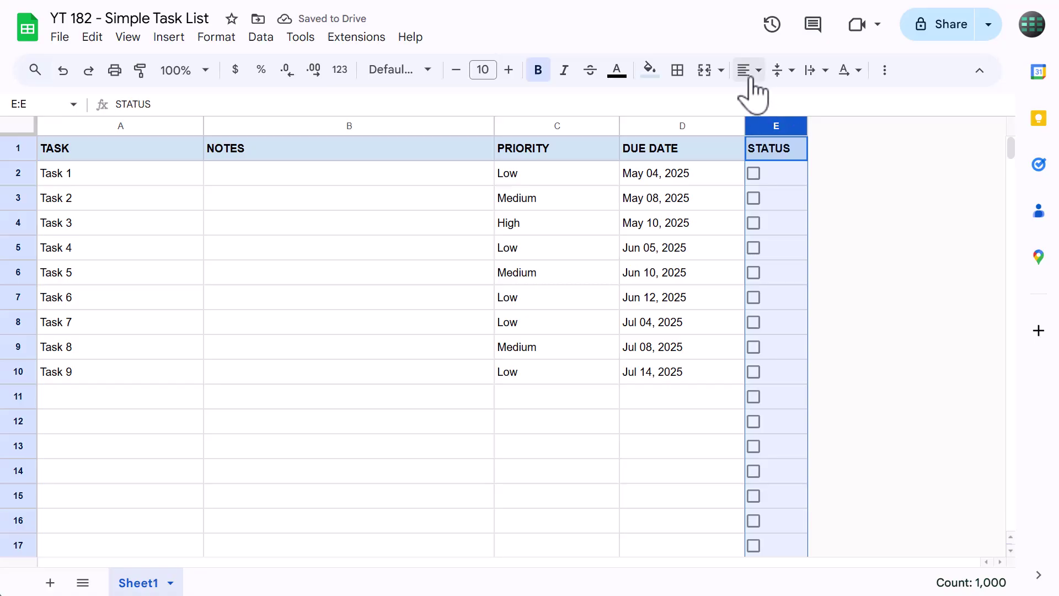
left_click(748, 71)
left_click(776, 103)
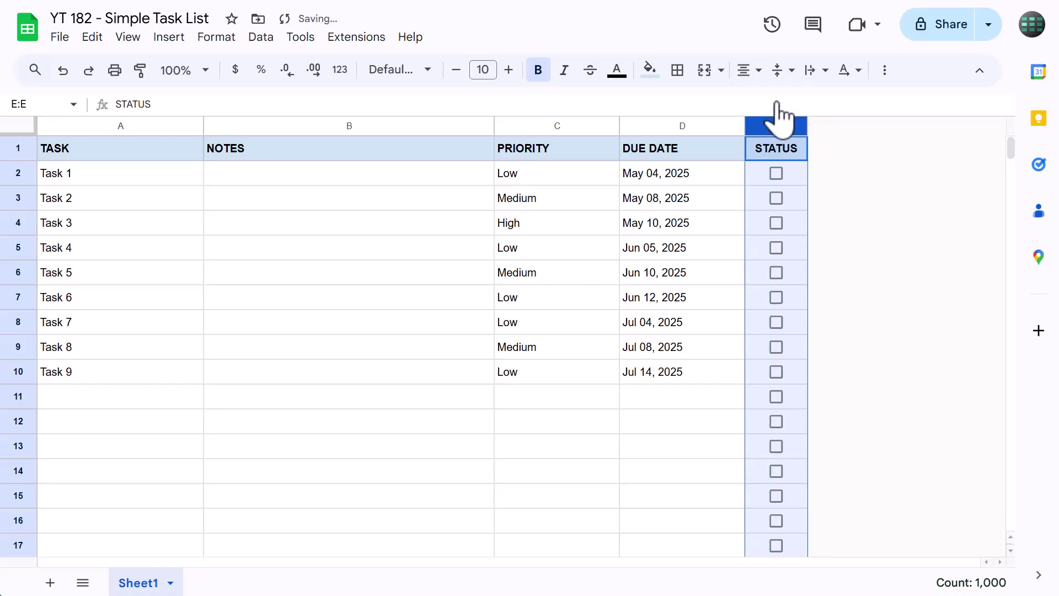
left_click(453, 186)
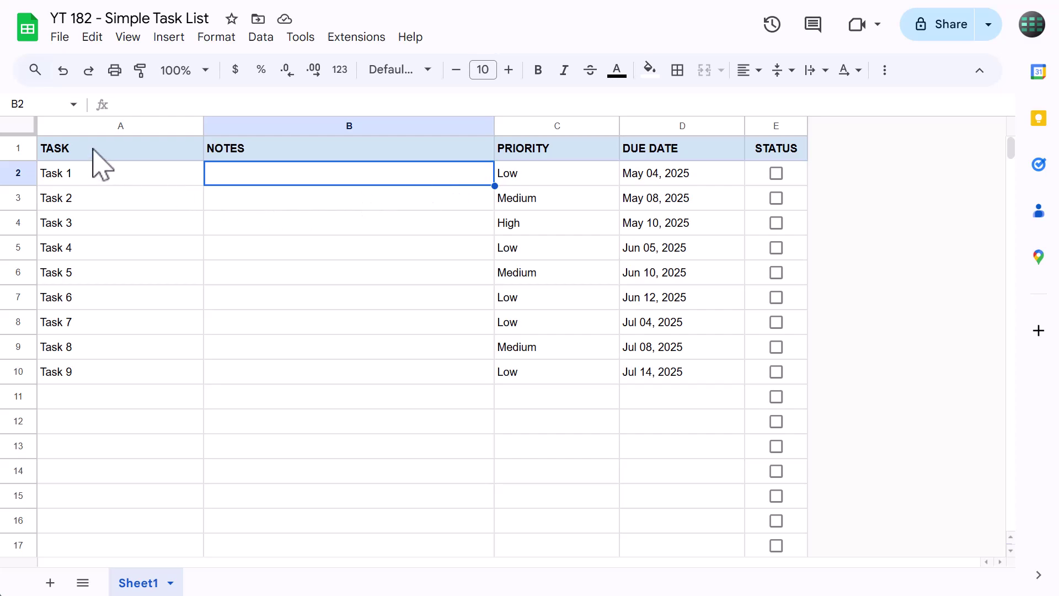
- Enter A2:D1000 in the Name box to select the TASK through DUE DATE cells
left_click(47, 104)
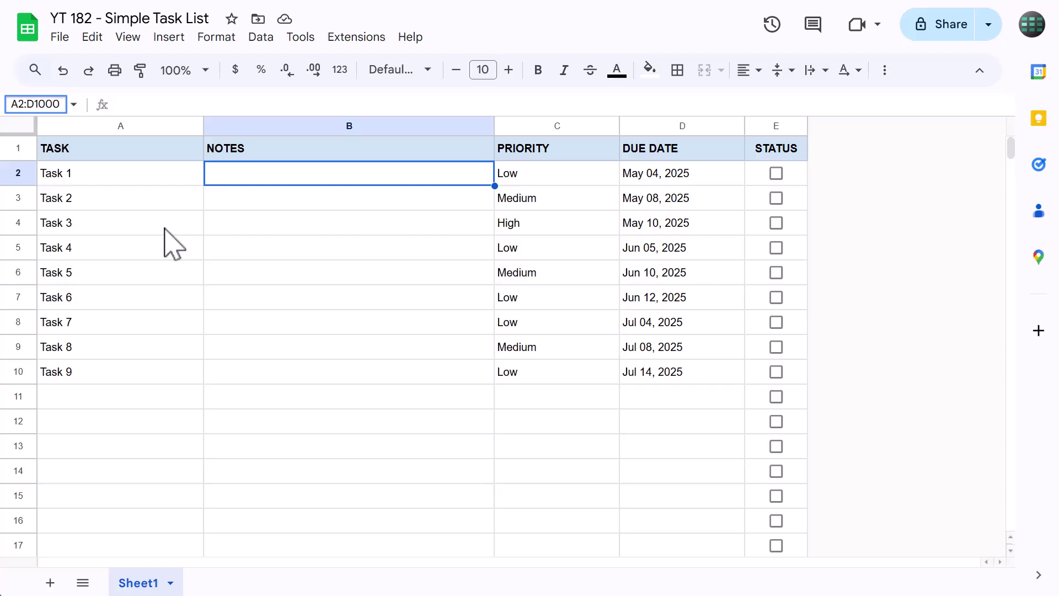
key("Return")
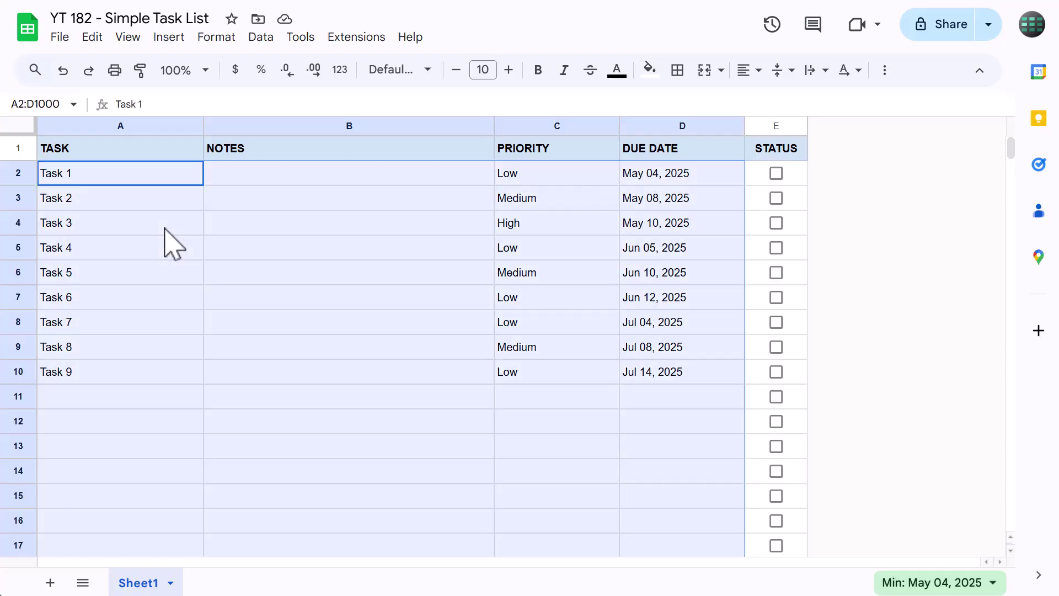
- Start a conditional formatting rule using 'Custom formula is' with the formula =$E2
left_click(221, 38)
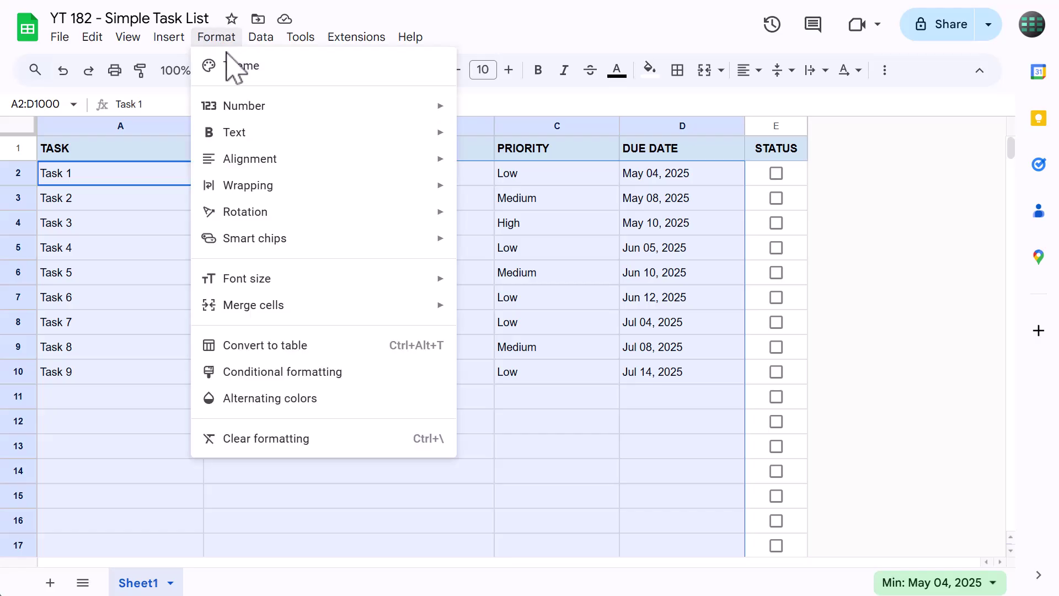
left_click(279, 372)
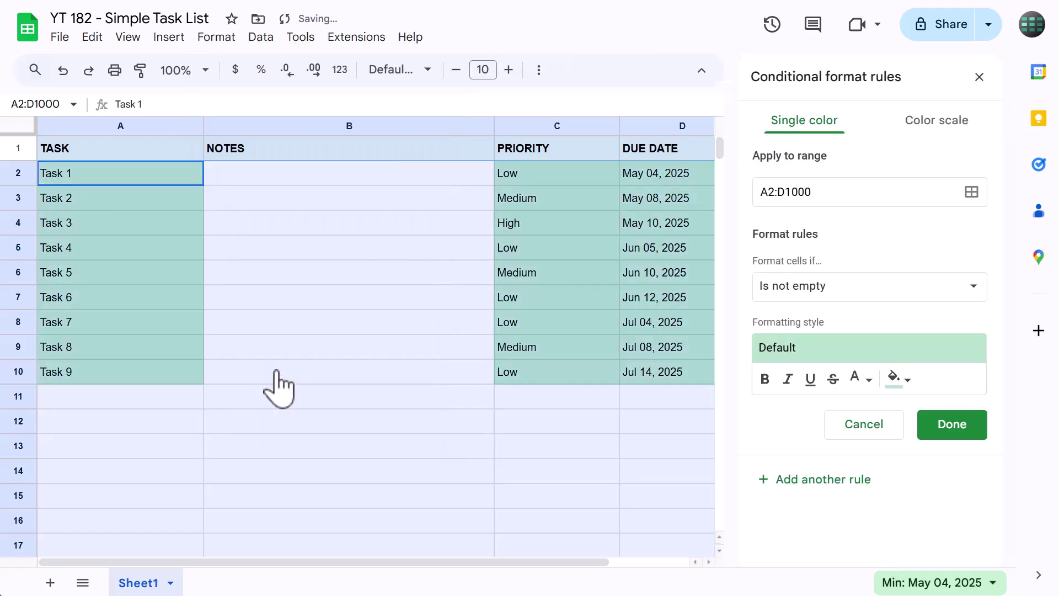
left_click(852, 292)
scroll(866, 362, "down", 3)
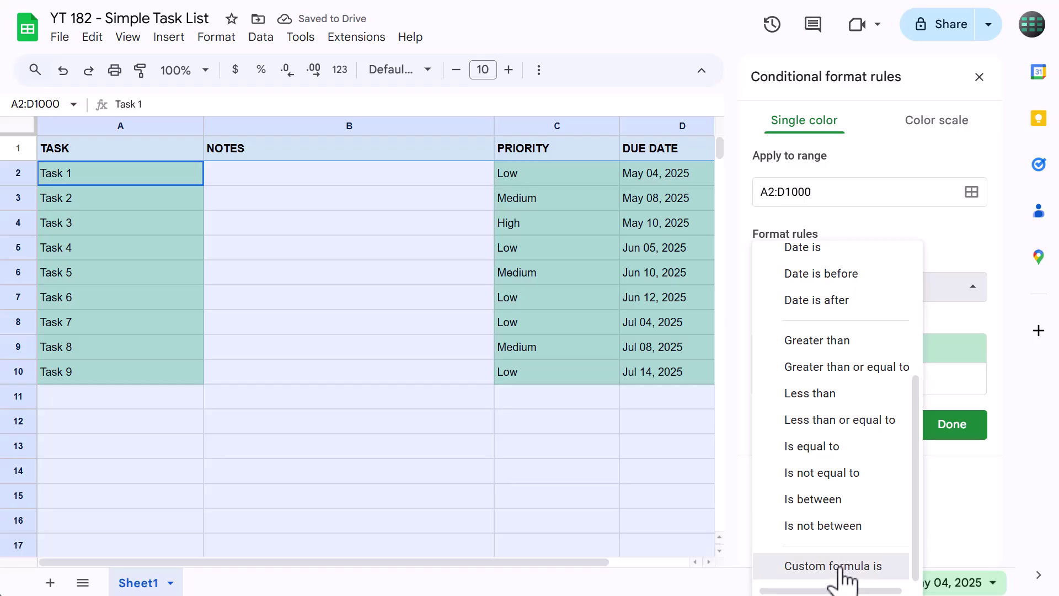
left_click(842, 568)
left_click(845, 327)
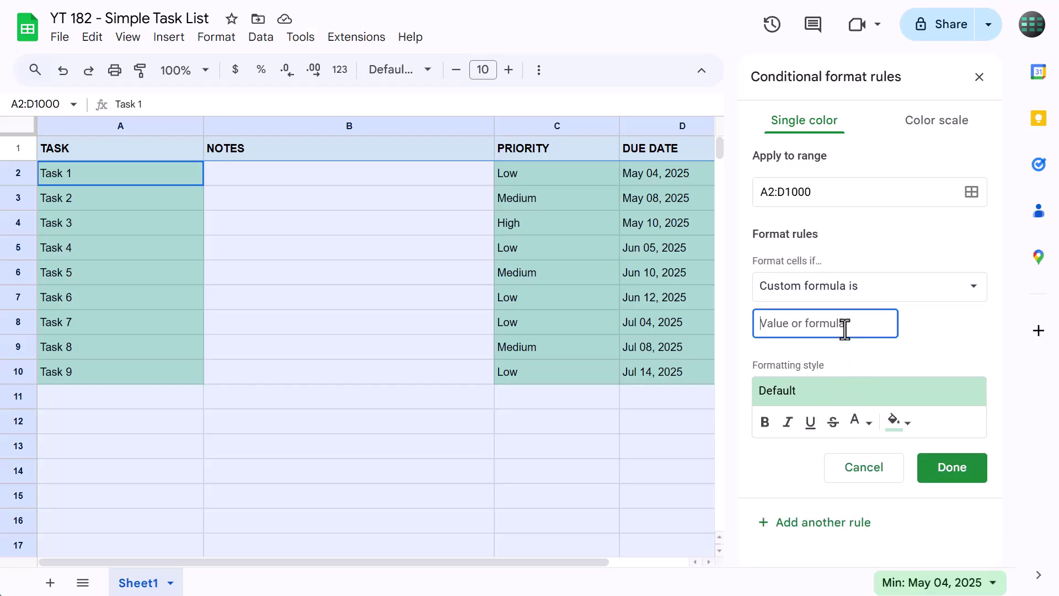
type("=")
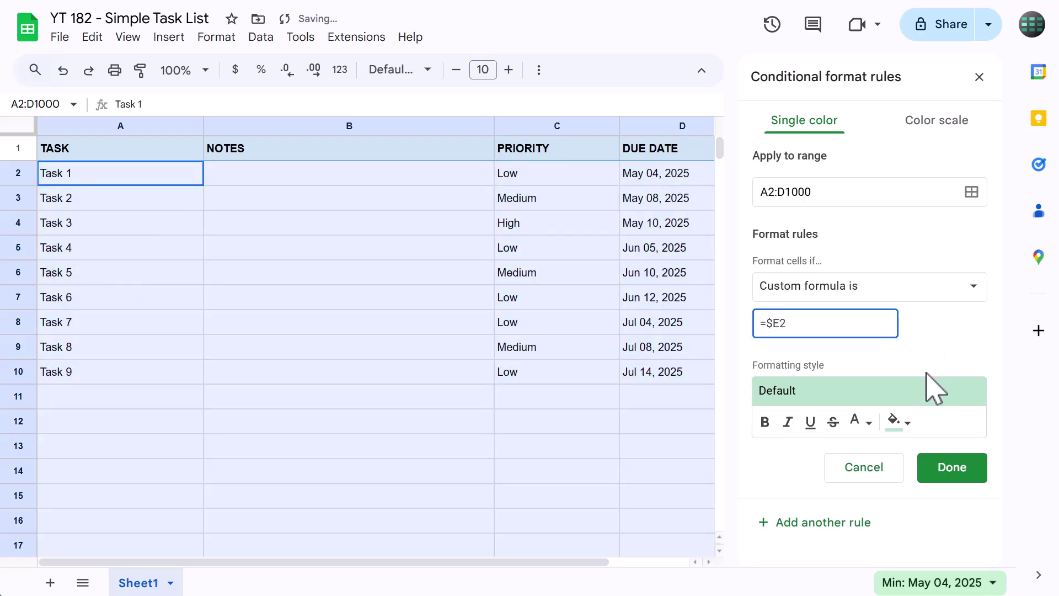
- Style the rule with no fill and light grey text, and save it
left_click(897, 424)
left_click(850, 157)
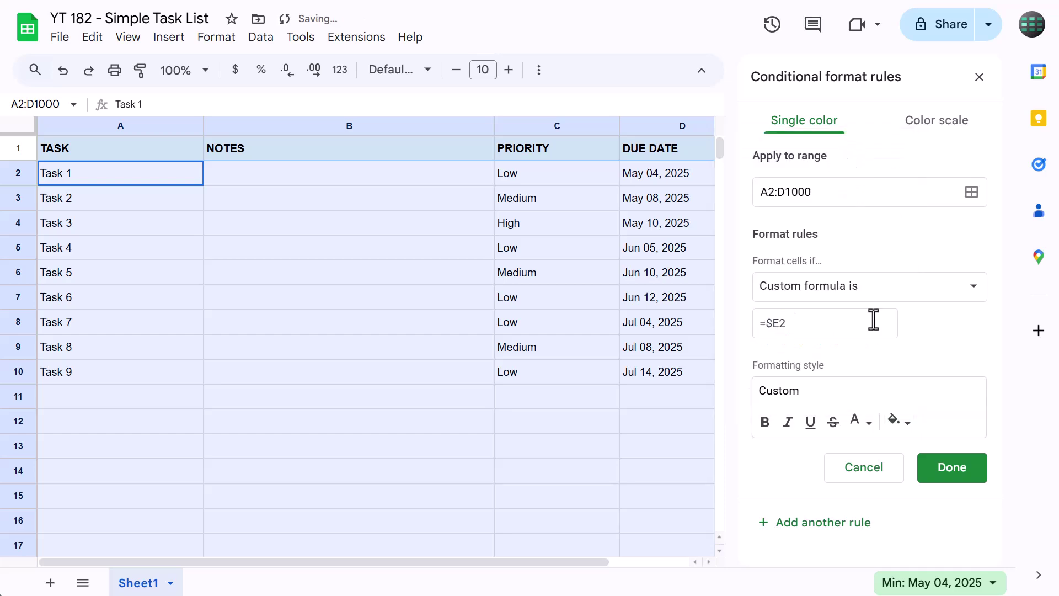
left_click(864, 427)
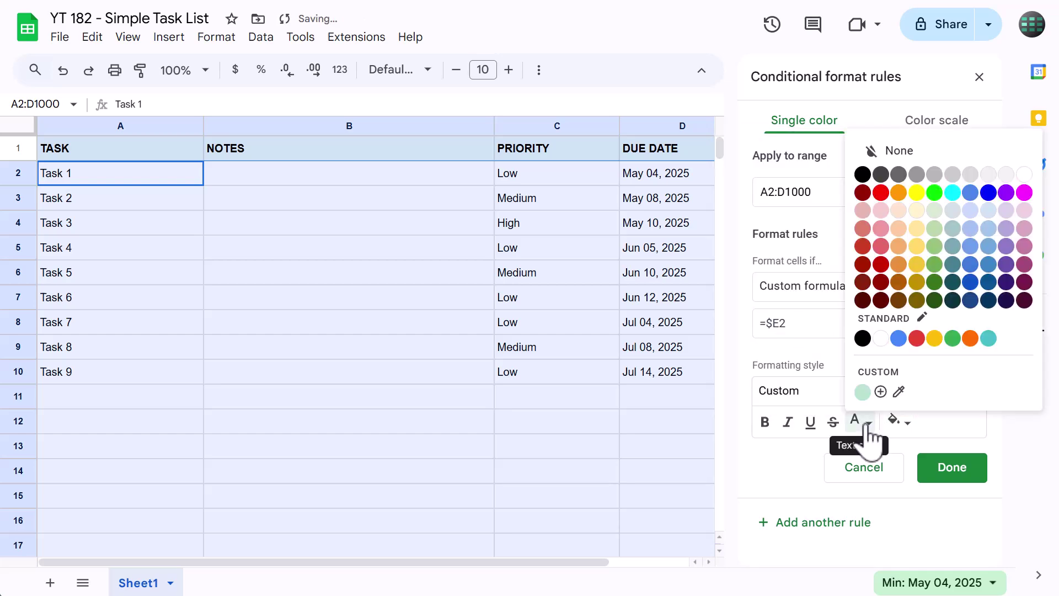
left_click(953, 176)
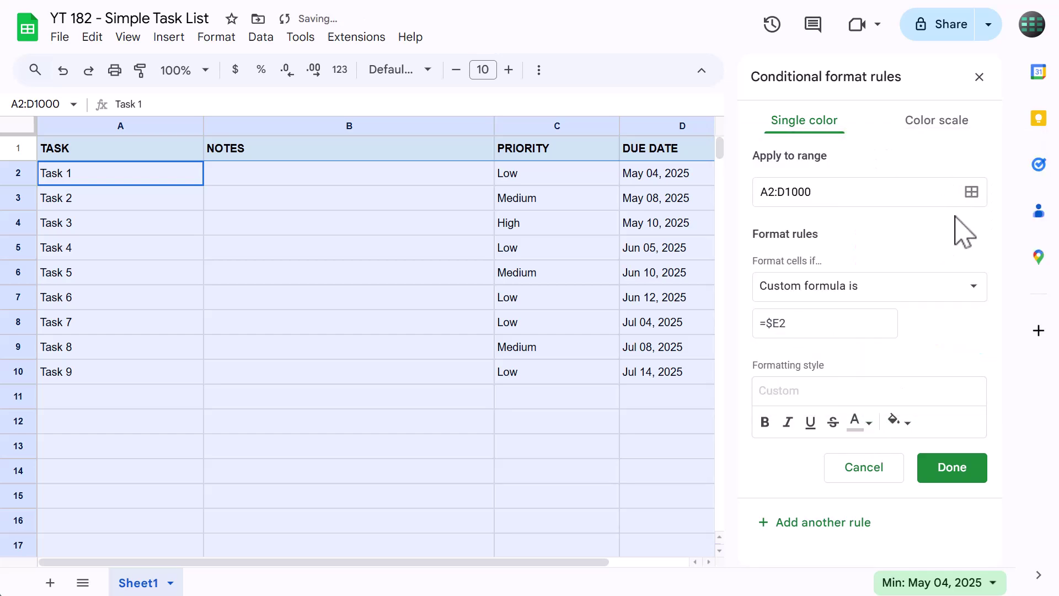
left_click(947, 471)
- Tick the STATUS checkboxes for Tasks 1–5 in E2 through E6
left_click(979, 76)
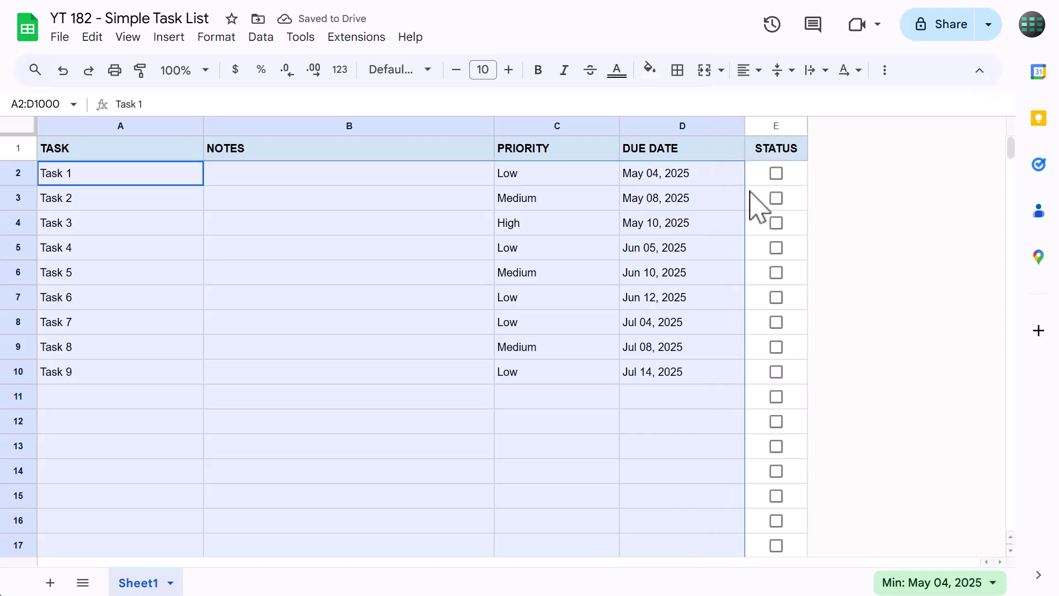
left_click(585, 202)
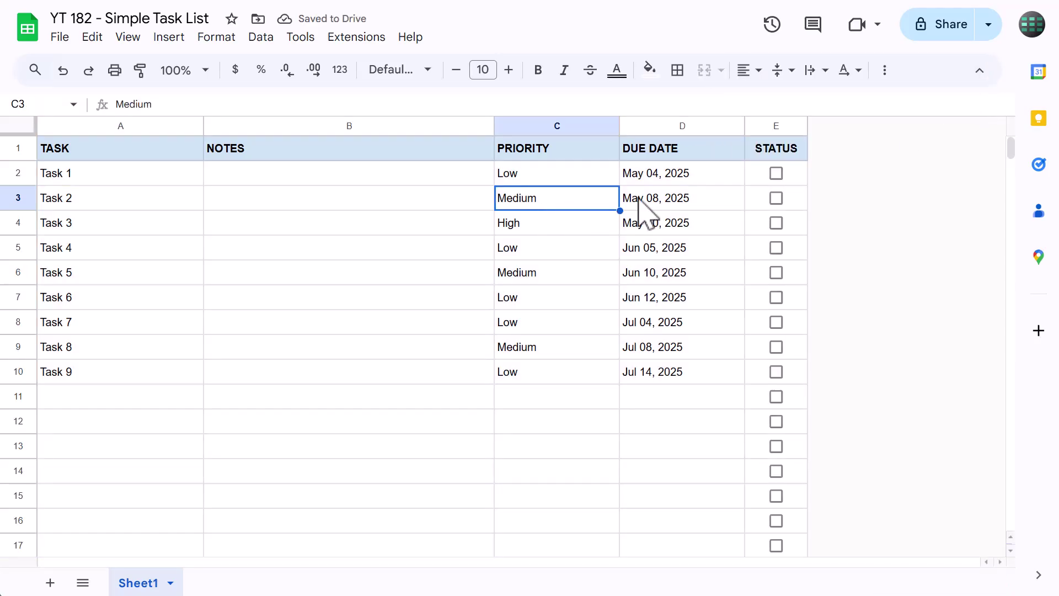
left_click(776, 174)
left_click(776, 198)
left_click(777, 223)
left_click(776, 247)
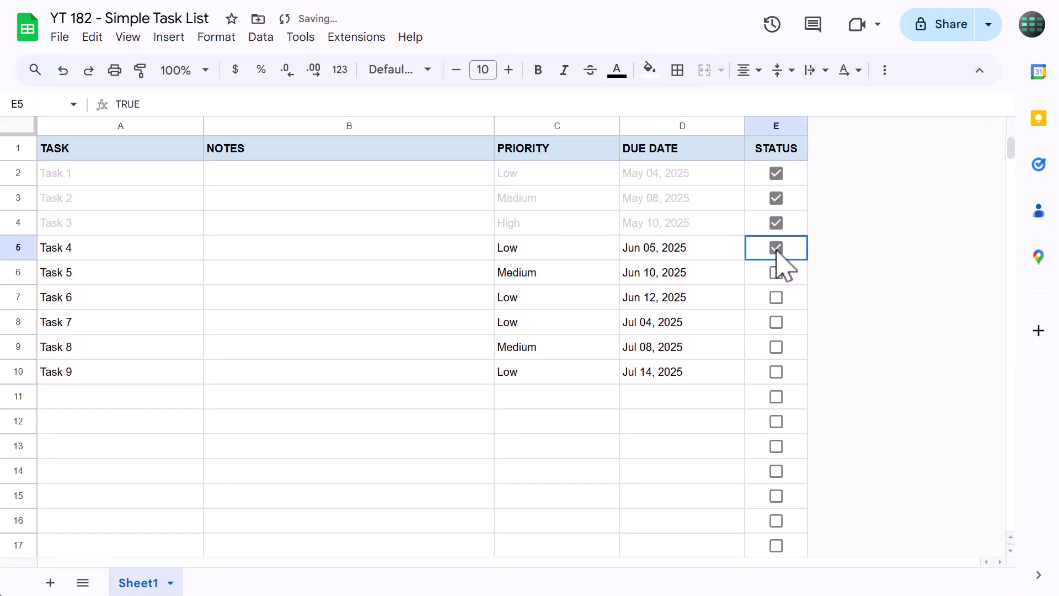
left_click(777, 273)
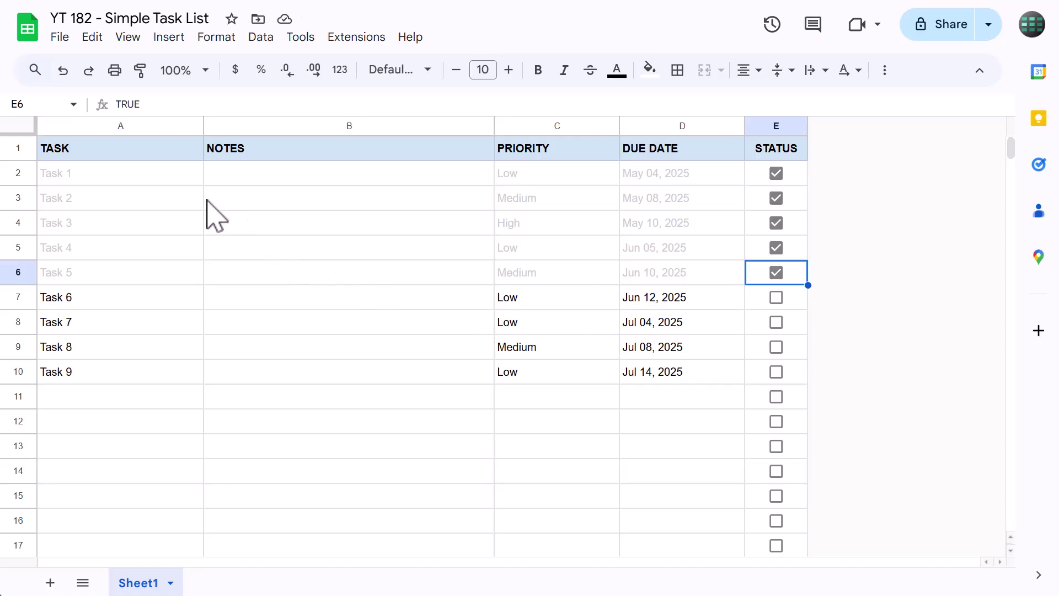
- Freeze the top row with View > Freeze > 1 row
left_click(130, 39)
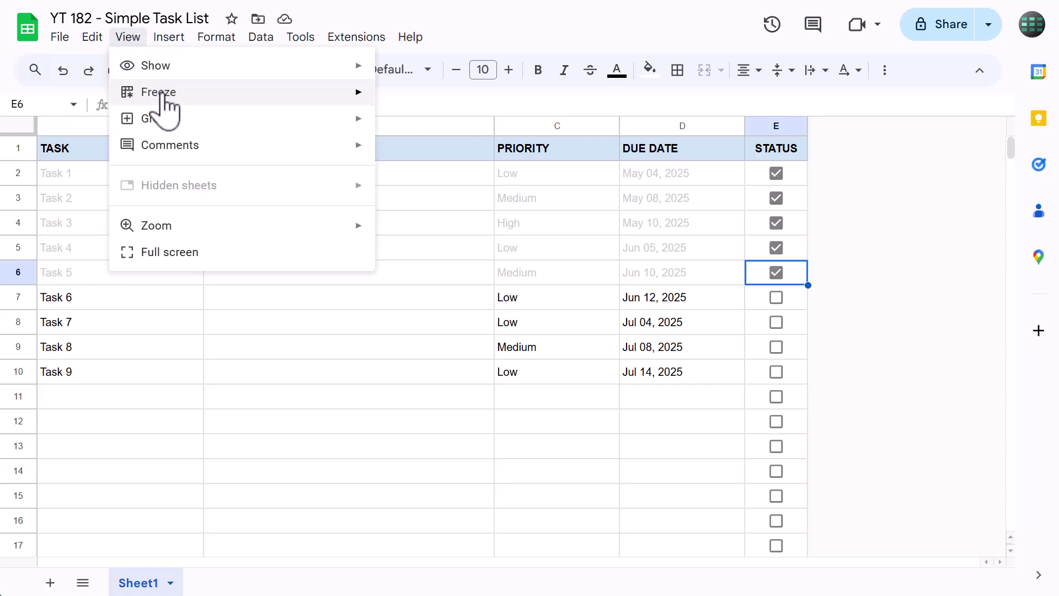
mouse_move(166, 94)
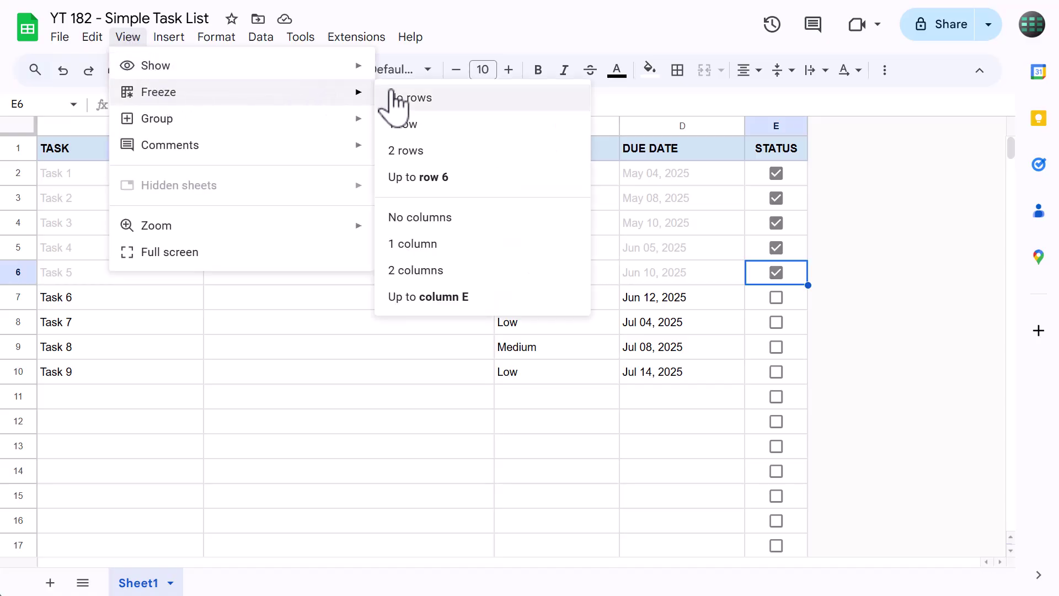
left_click(430, 132)
- Scroll to confirm the header stays fixed, then untick and retick Task 5's checkbox
scroll(281, 226, "down", 10)
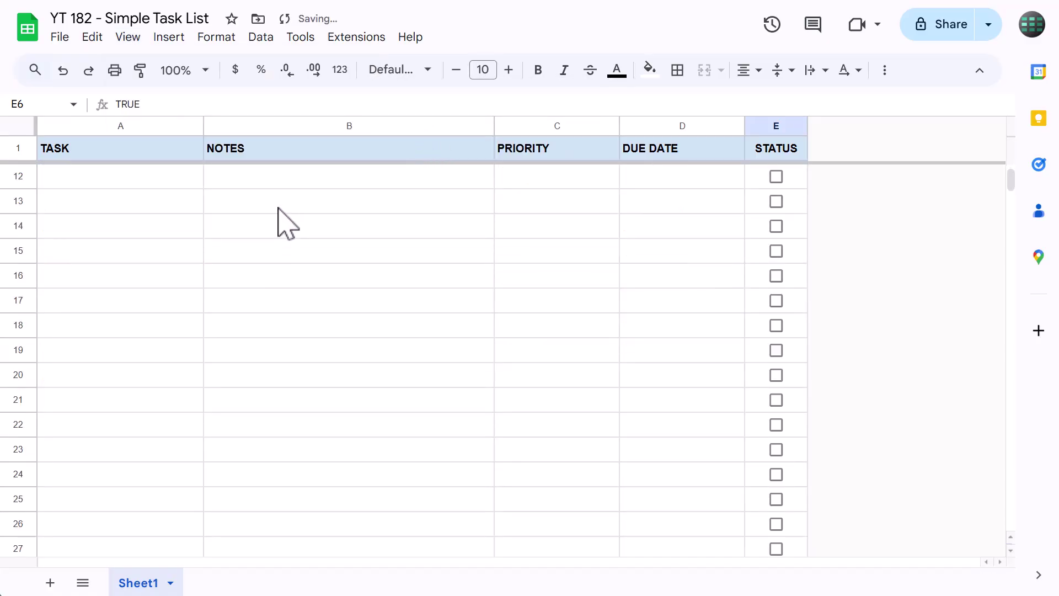
scroll(287, 254, "up", 8)
scroll(281, 265, "up", 3)
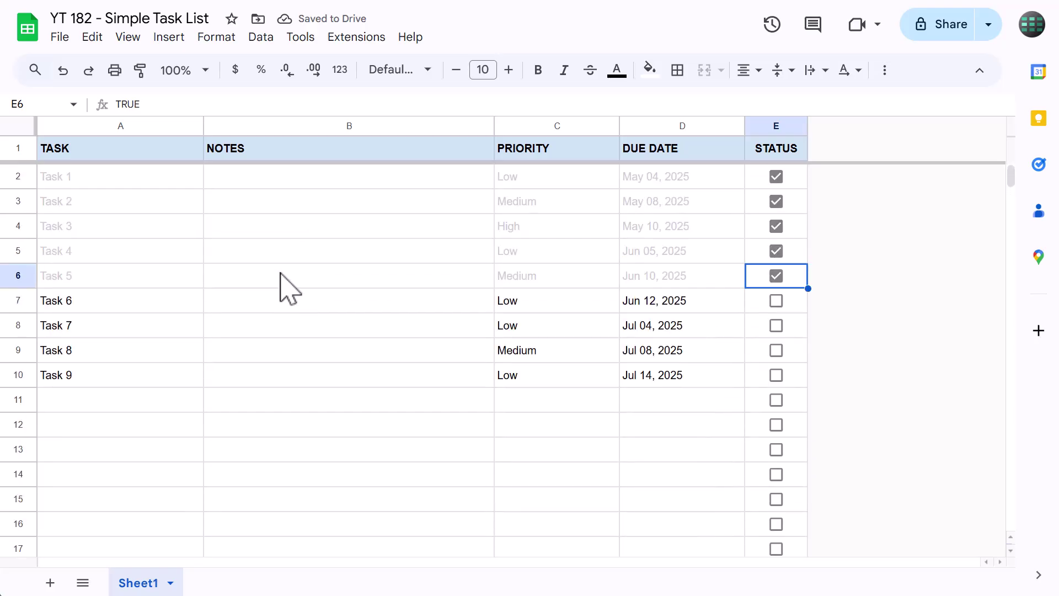
scroll(278, 273, "down", 5)
scroll(279, 273, "up", 5)
left_click(776, 277)
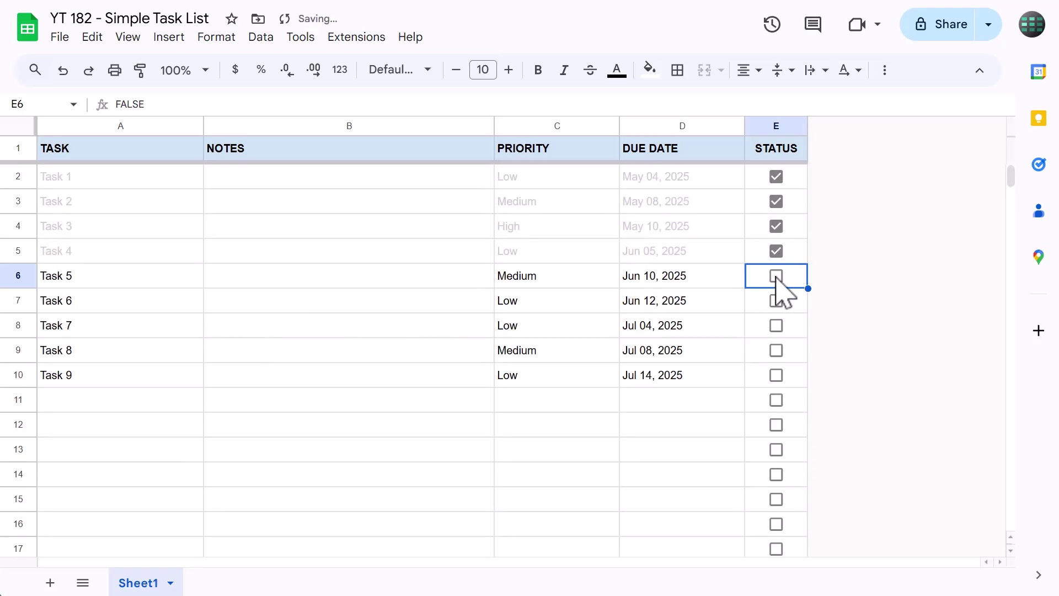
left_click(776, 278)
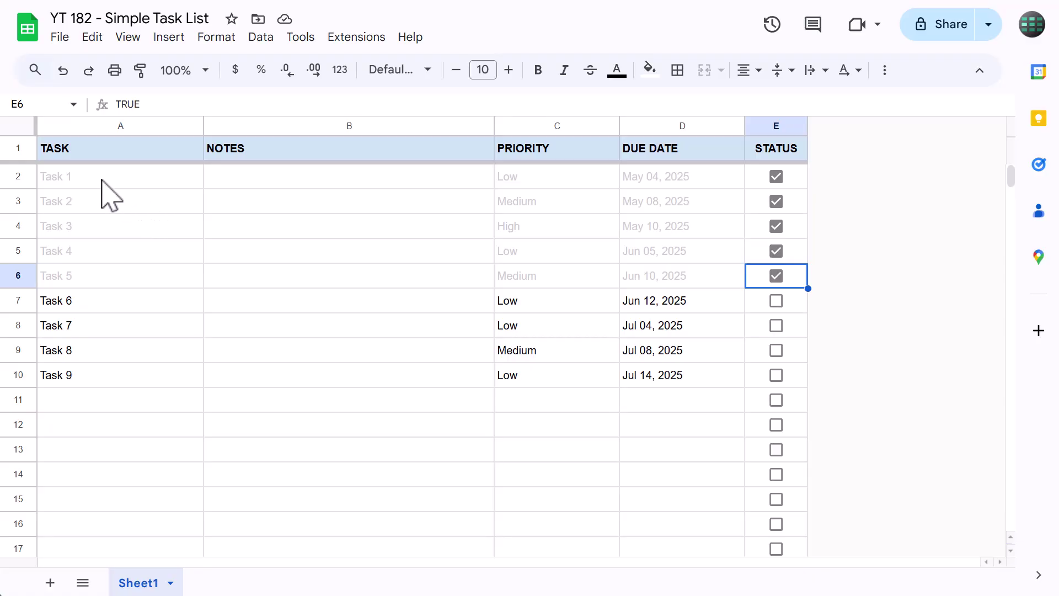
- Select columns A:E via the Name box and create a filter on them
left_click(52, 104)
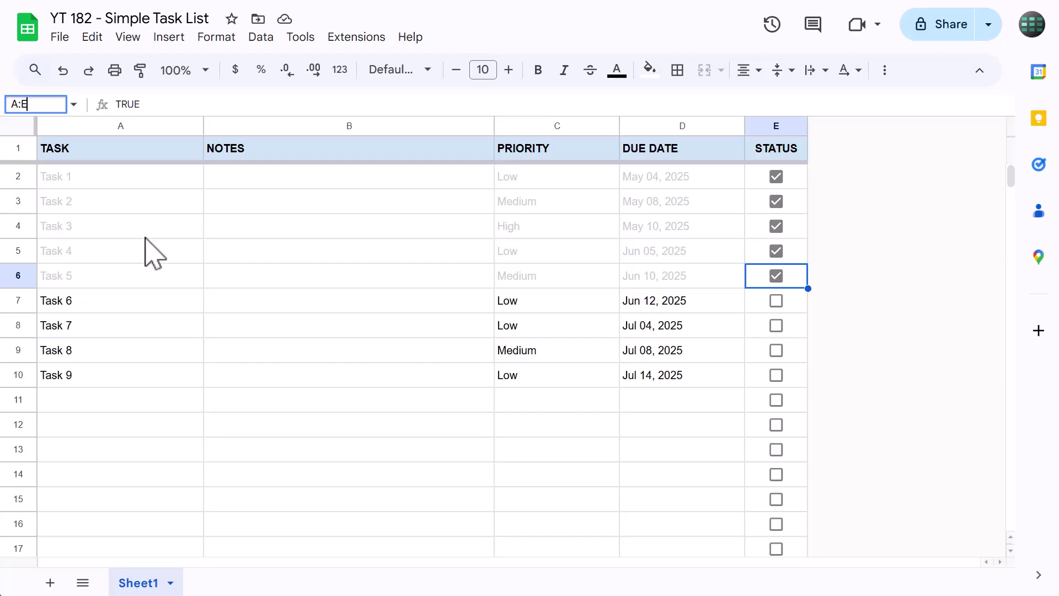
key("Return")
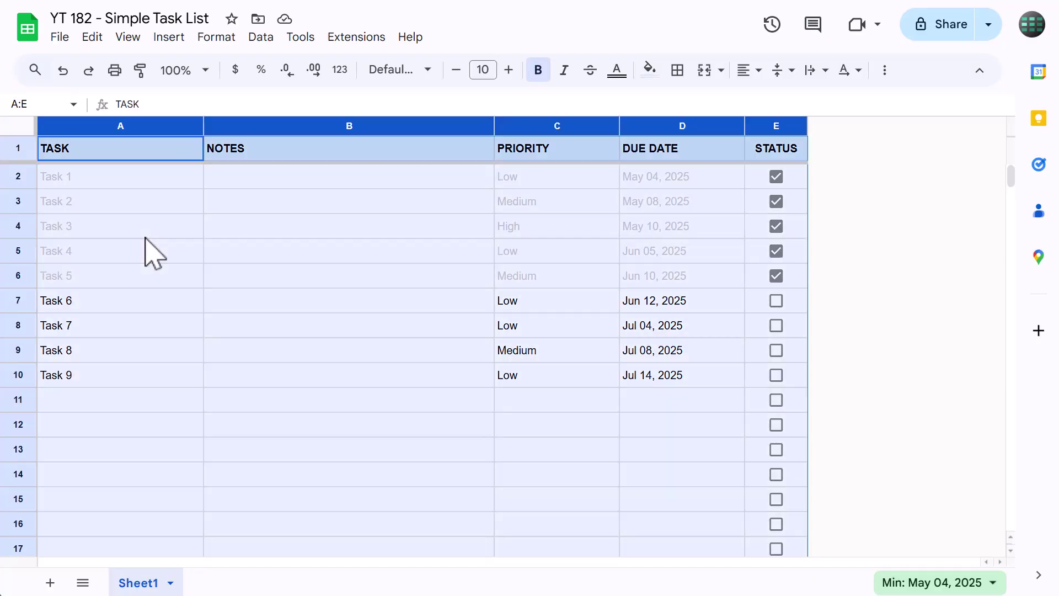
left_click(261, 37)
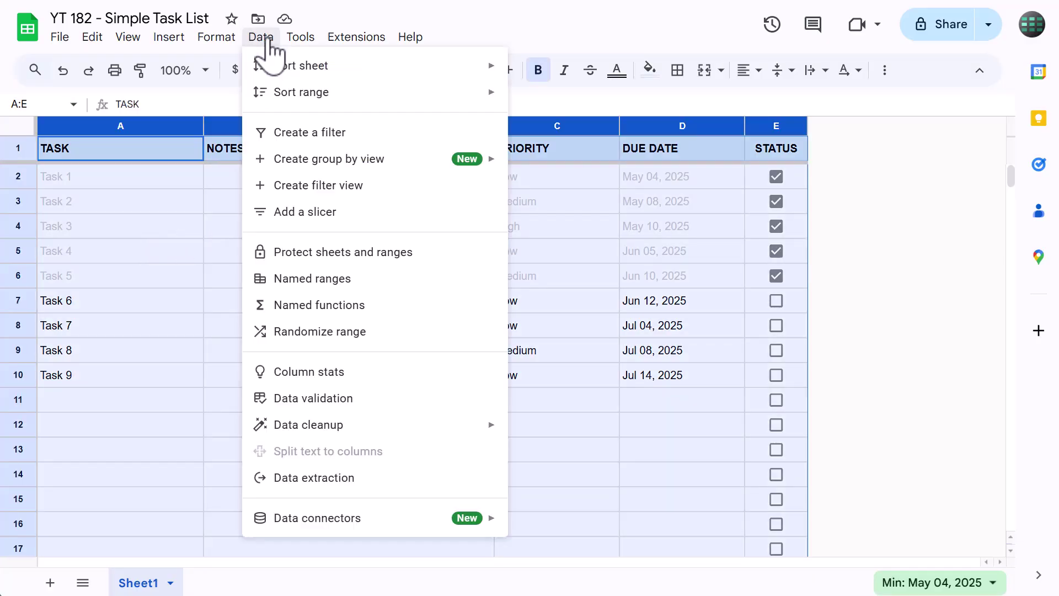
left_click(310, 132)
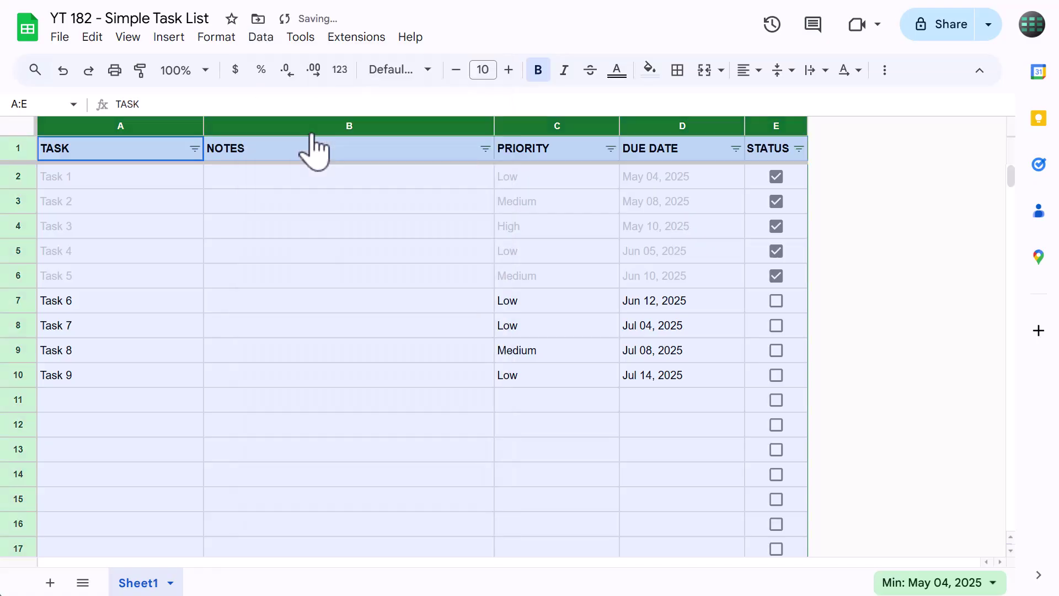
left_click(315, 207)
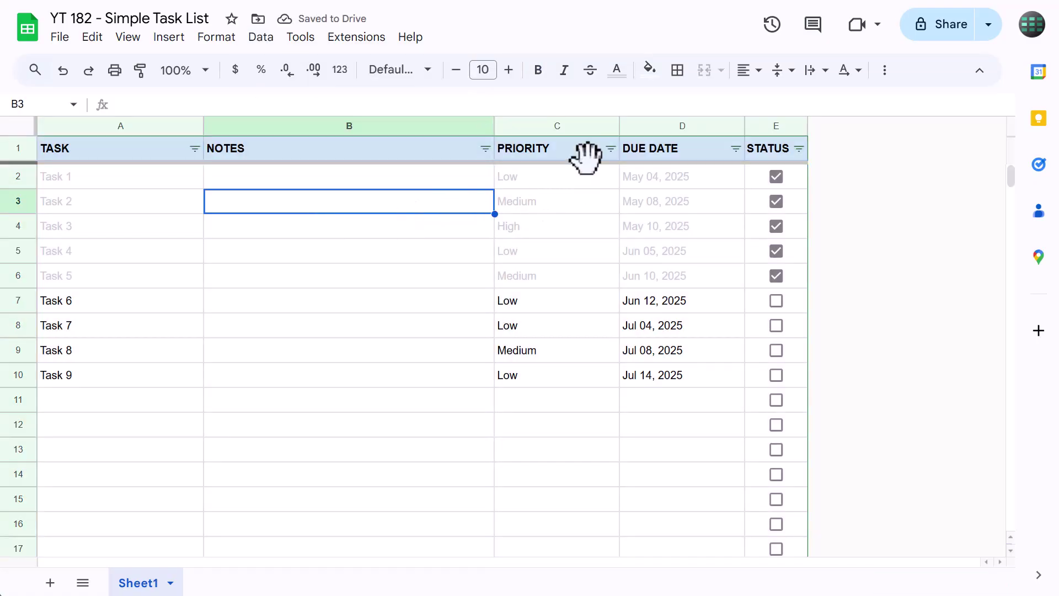
left_click(611, 150)
left_click(584, 176)
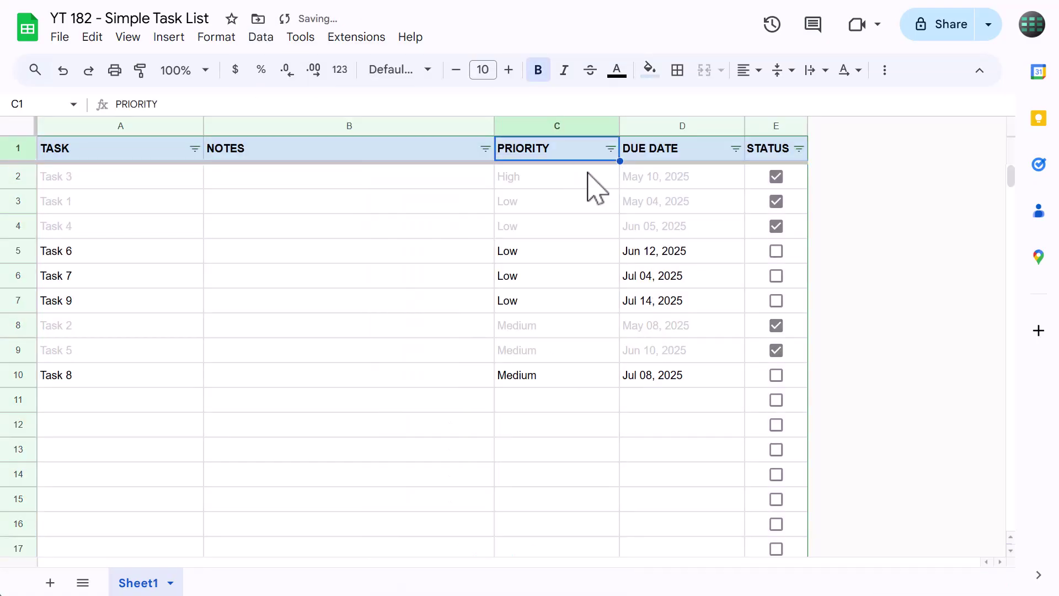
left_click(737, 149)
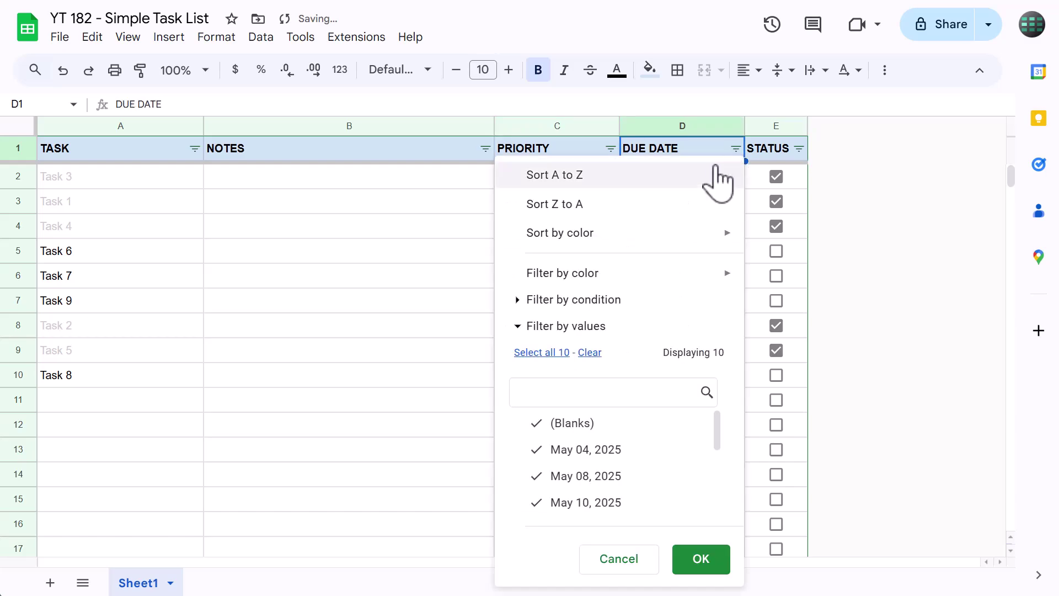
left_click(694, 206)
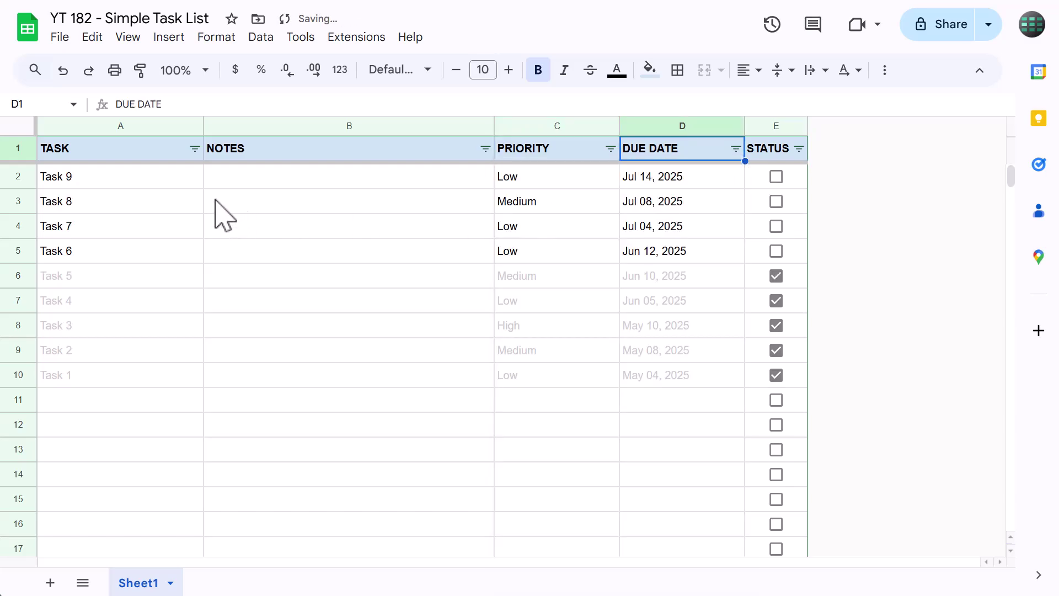
left_click(194, 149)
left_click(246, 176)
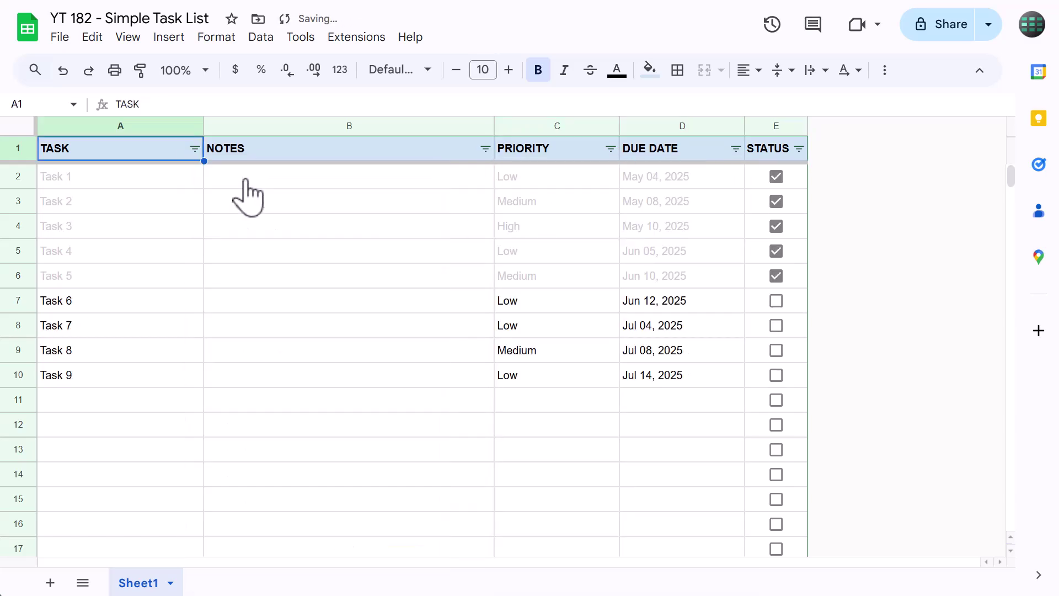
left_click(320, 231)
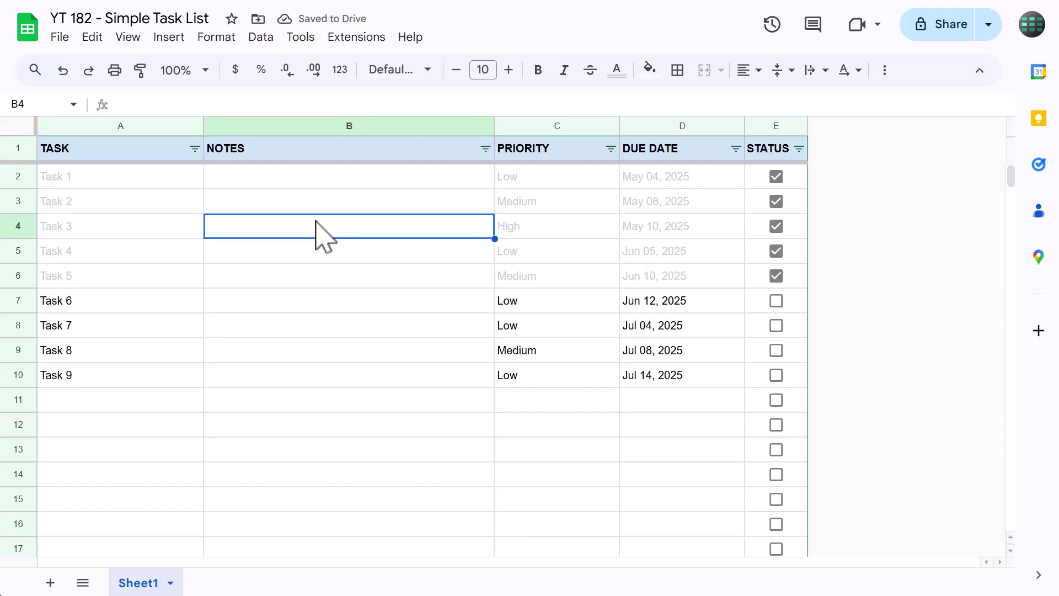